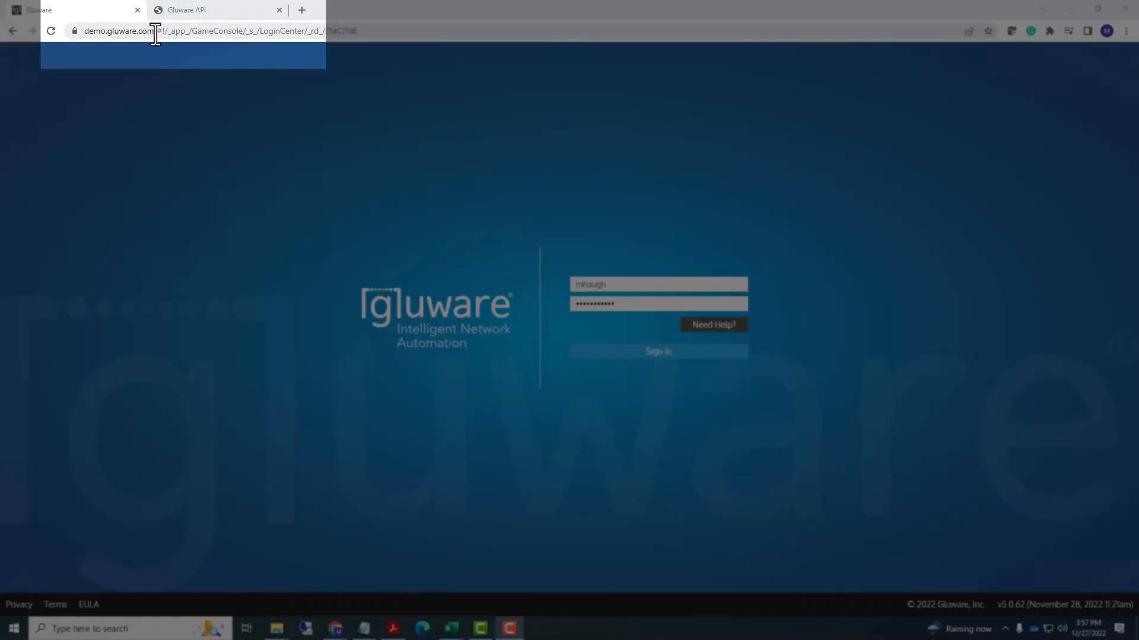
# - Sign in to the demo.gluware.com site with the prefilled account credentials
pyautogui.moveTo(154, 34); pyautogui.dragTo(82, 33)
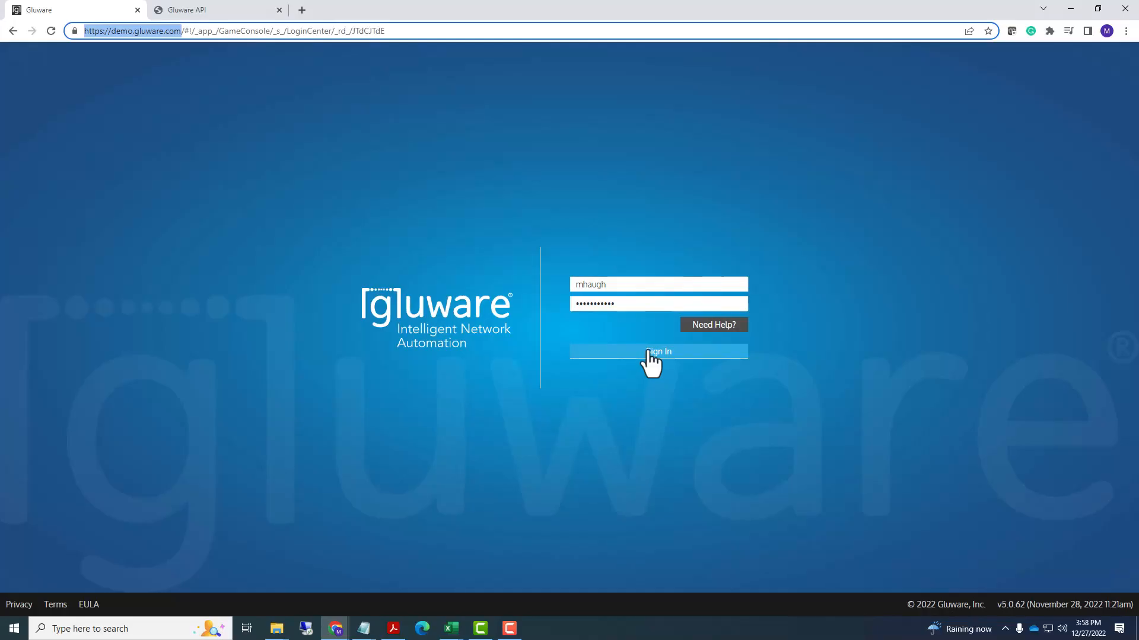
pyautogui.click(649, 351)
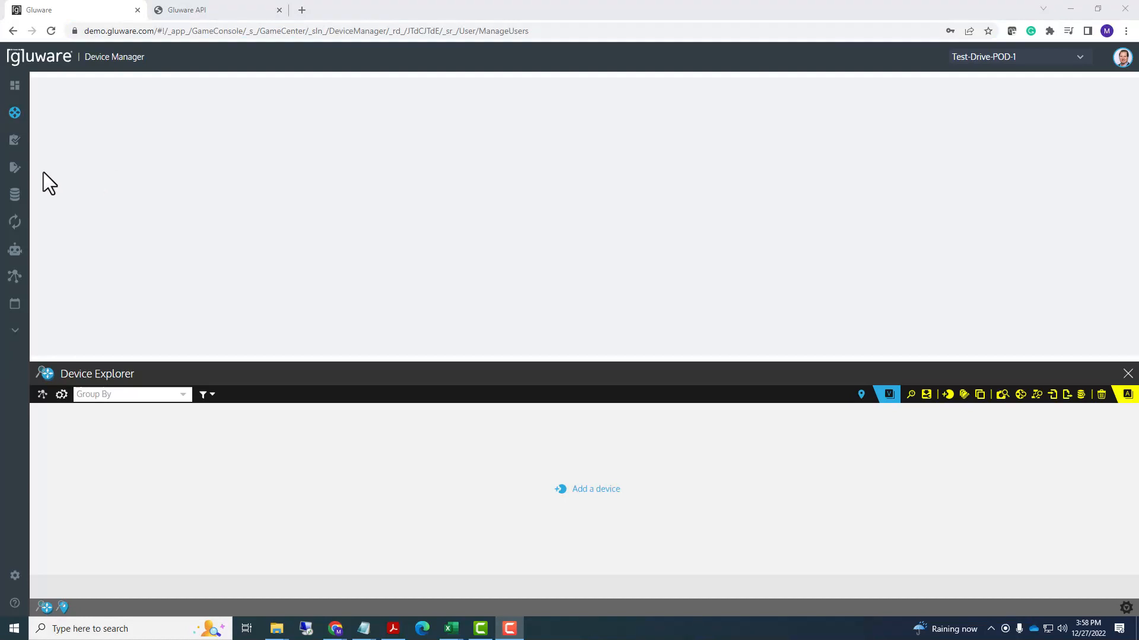
# - Examine the main navigation's solutions and their submenus, including the additional entries, Solutions Manager, Settings and Device Manager
pyautogui.moveTo(30, 178)
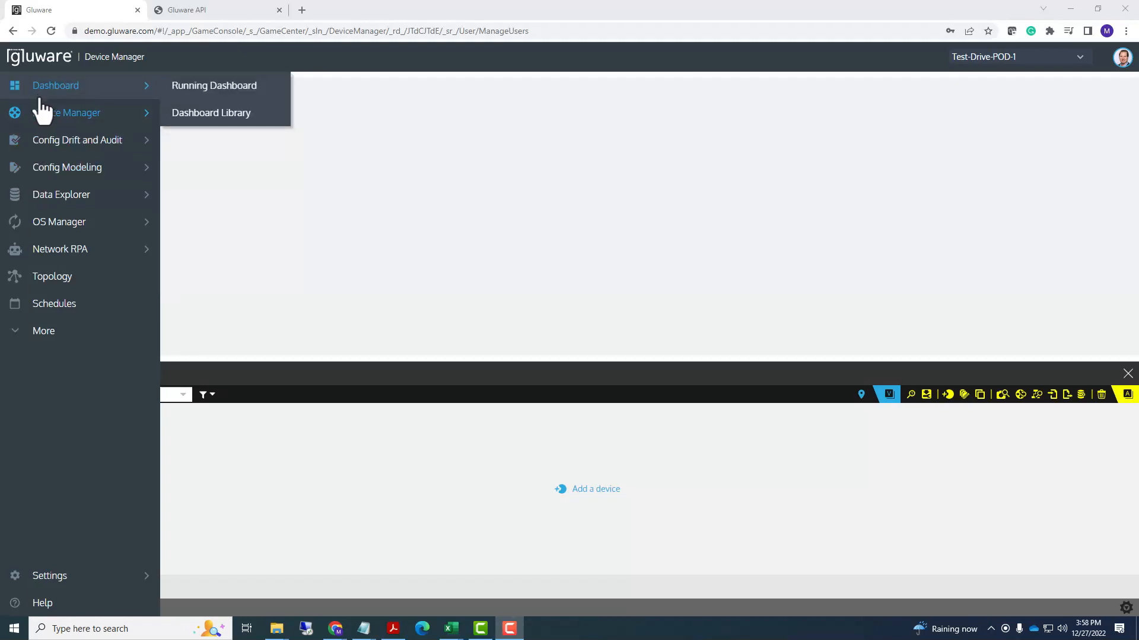
pyautogui.moveTo(54, 224)
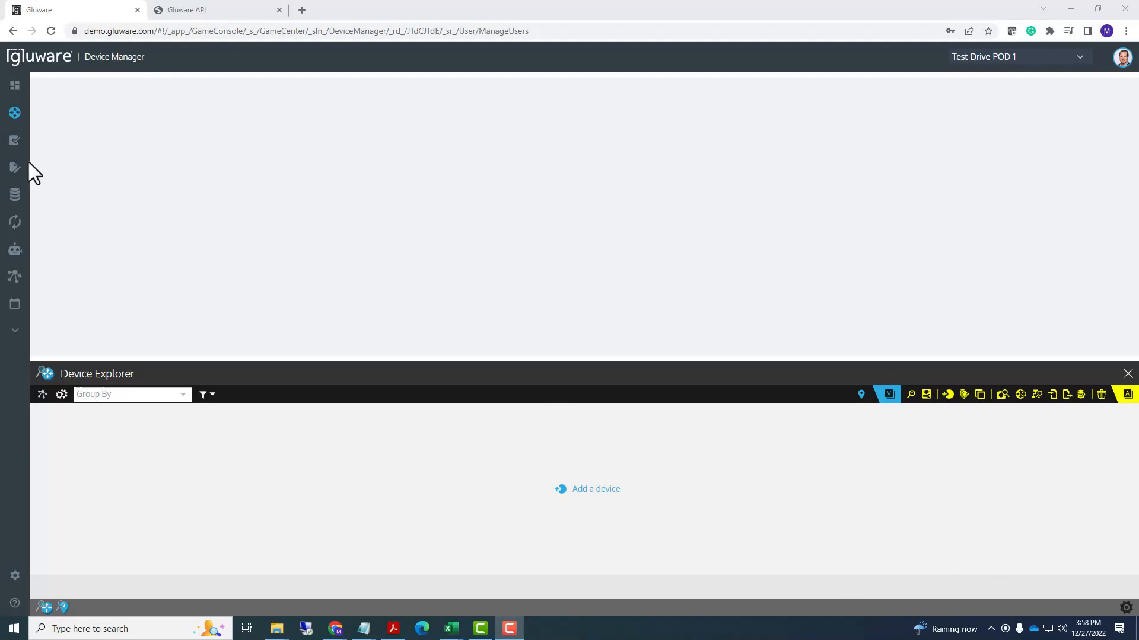
pyautogui.moveTo(58, 116)
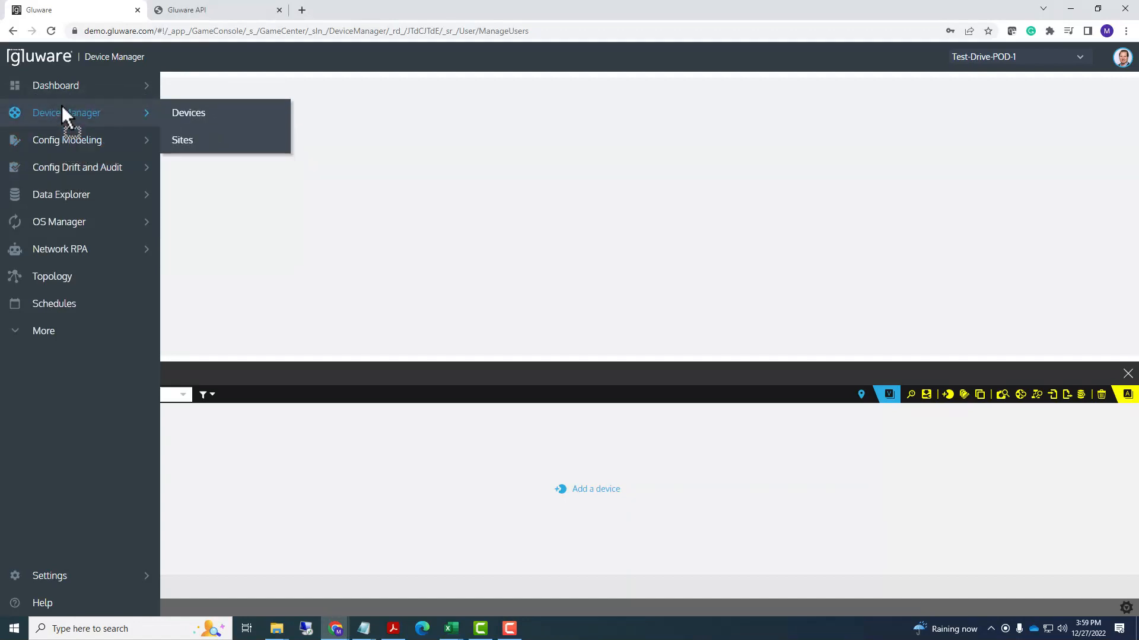
pyautogui.moveTo(79, 172)
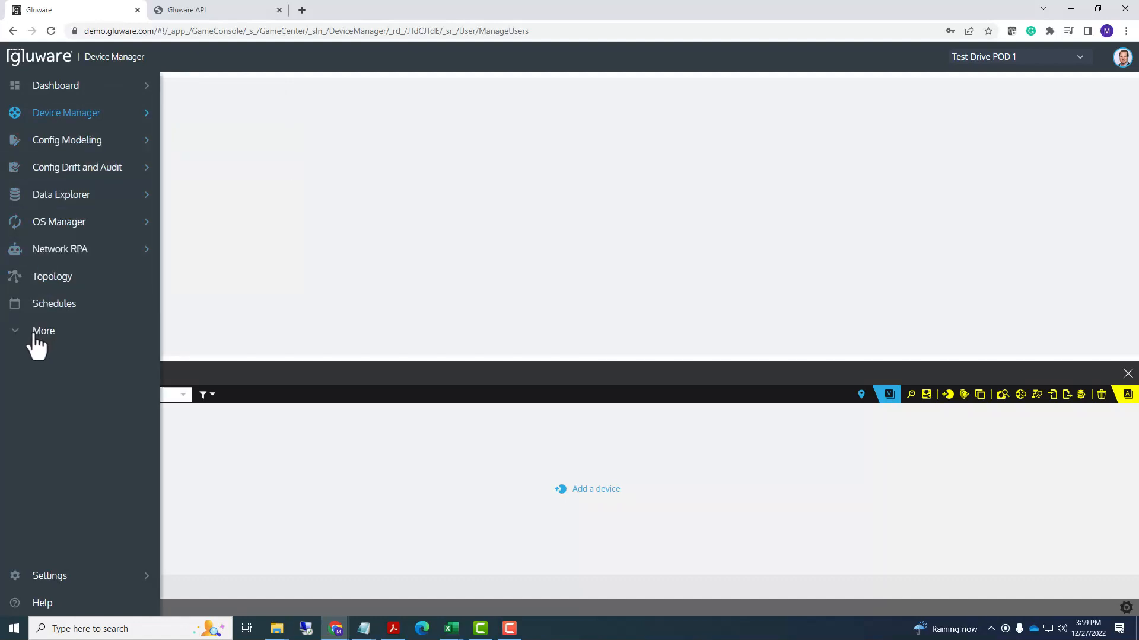
pyautogui.click(14, 333)
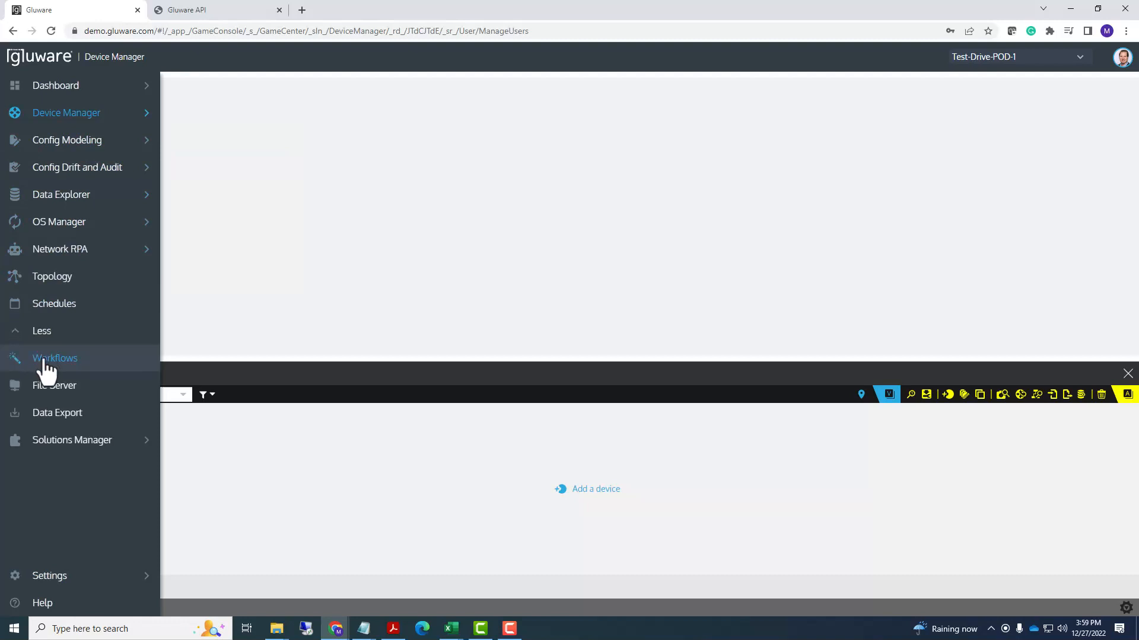
pyautogui.click(14, 335)
pyautogui.click(14, 335)
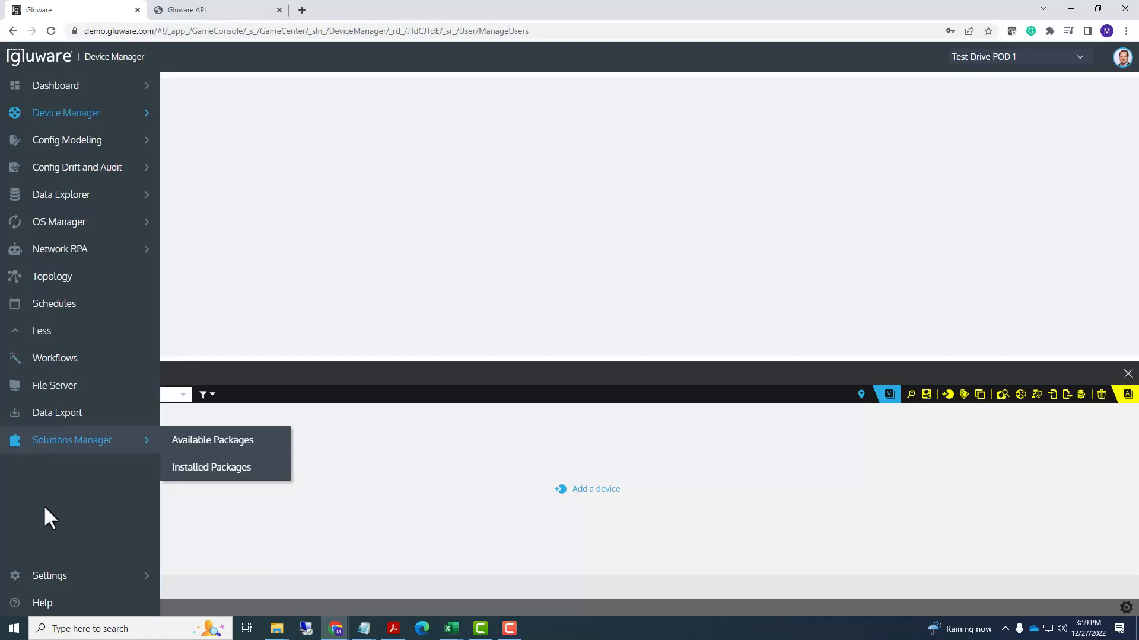
pyautogui.moveTo(40, 581)
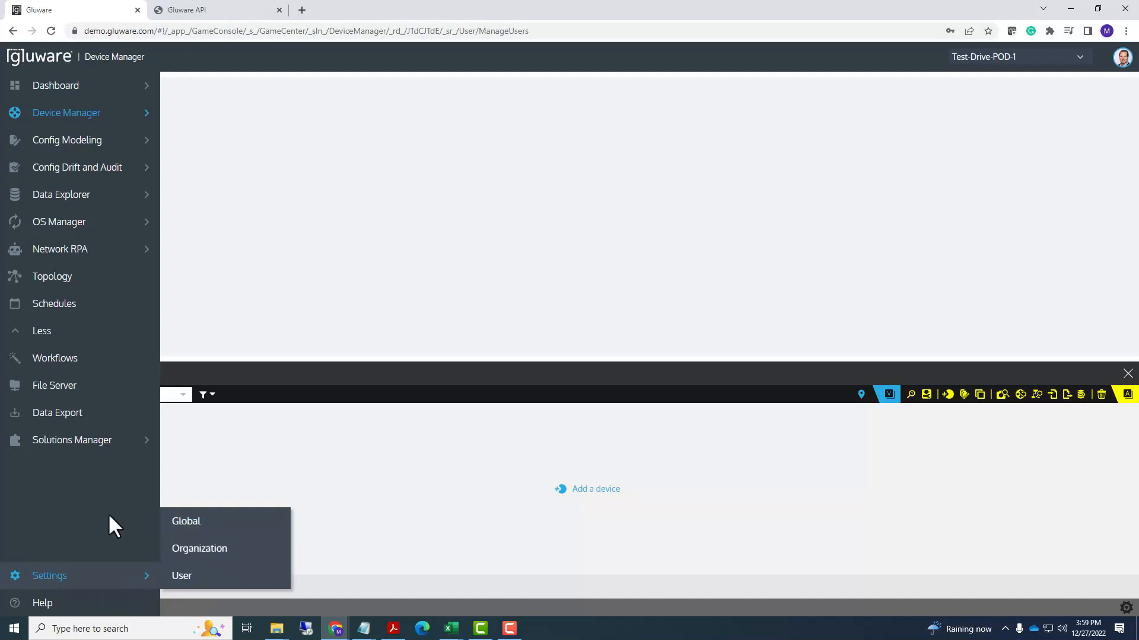
pyautogui.moveTo(12, 114)
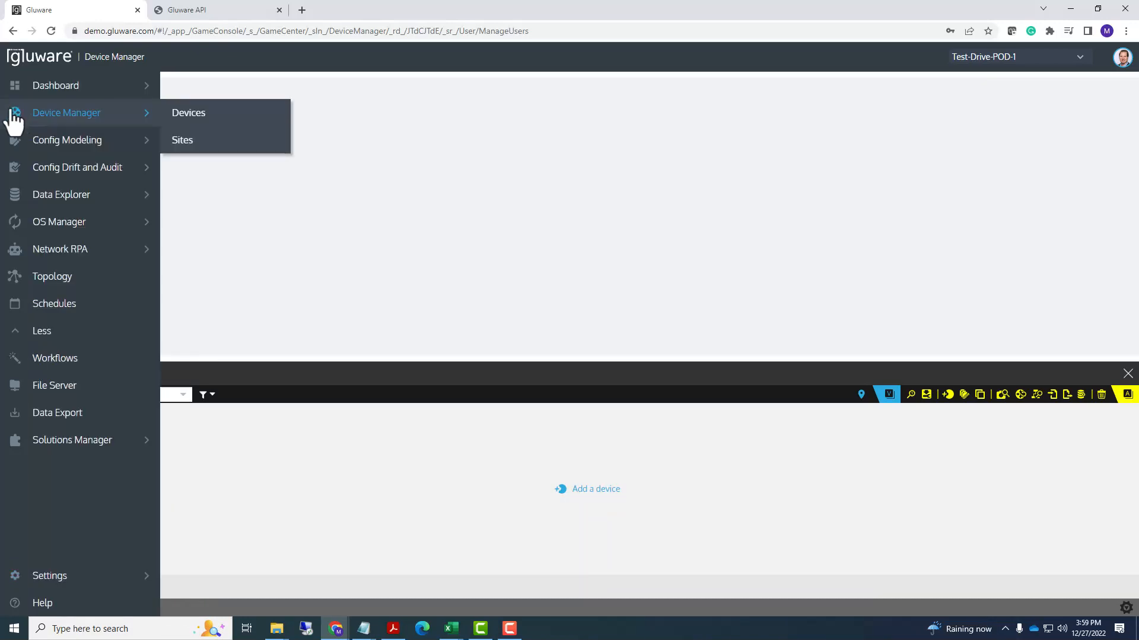
pyautogui.click(54, 115)
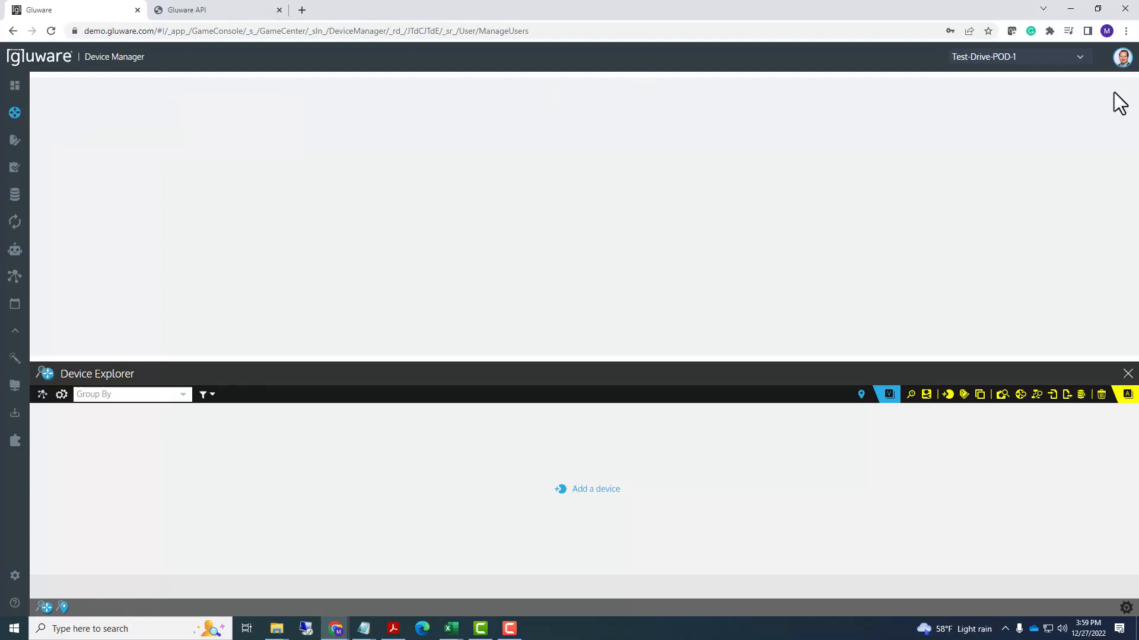
# - Hide the solution names in the user preferences to preview the compact navigation, and restore them
pyautogui.click(1122, 58)
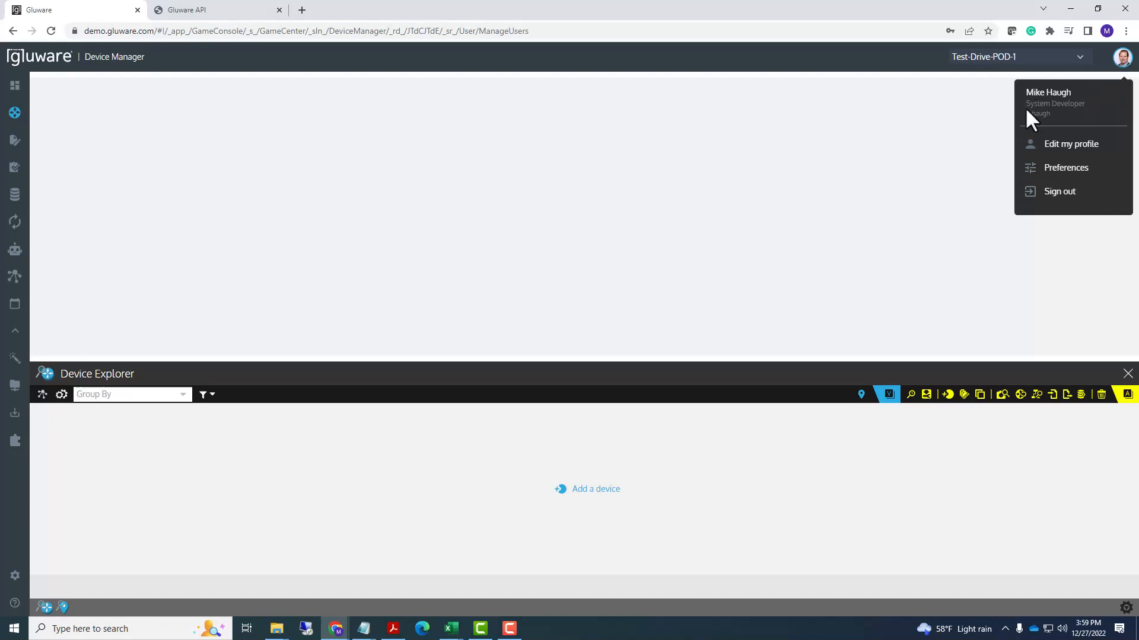
pyautogui.moveTo(1026, 102); pyautogui.dragTo(1098, 106)
pyautogui.moveTo(1087, 173)
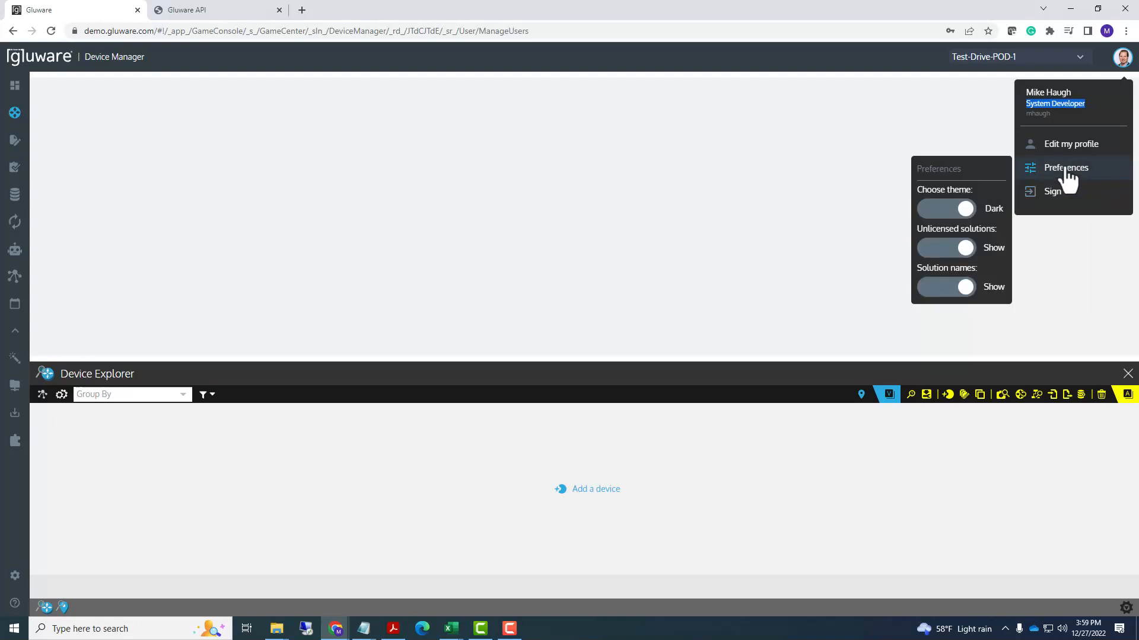
pyautogui.click(930, 288)
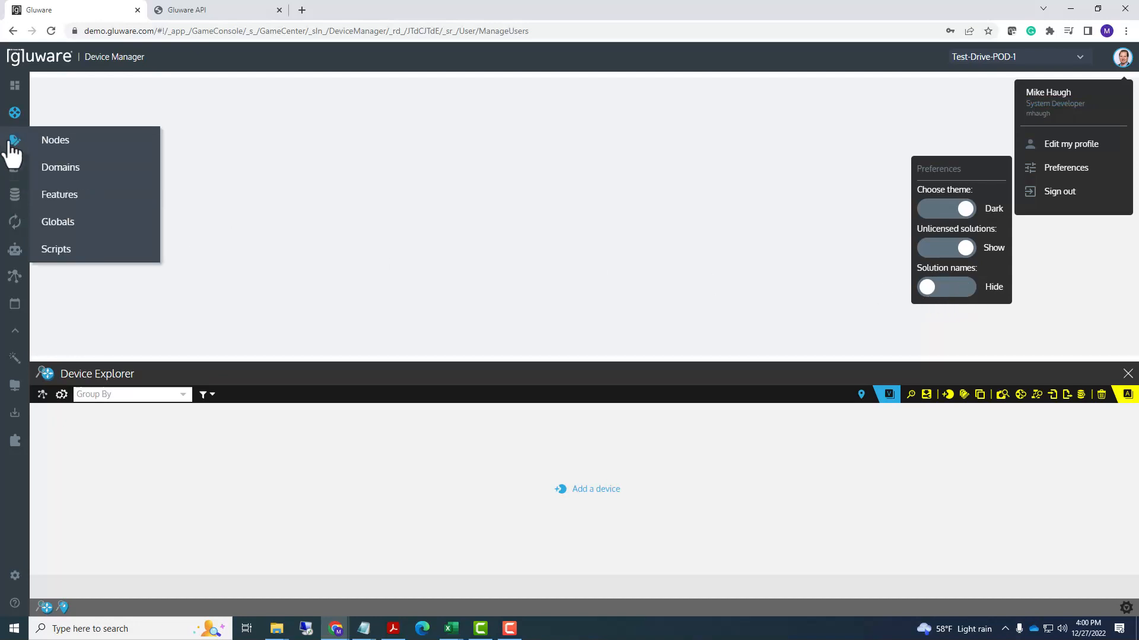
pyautogui.moveTo(4, 160)
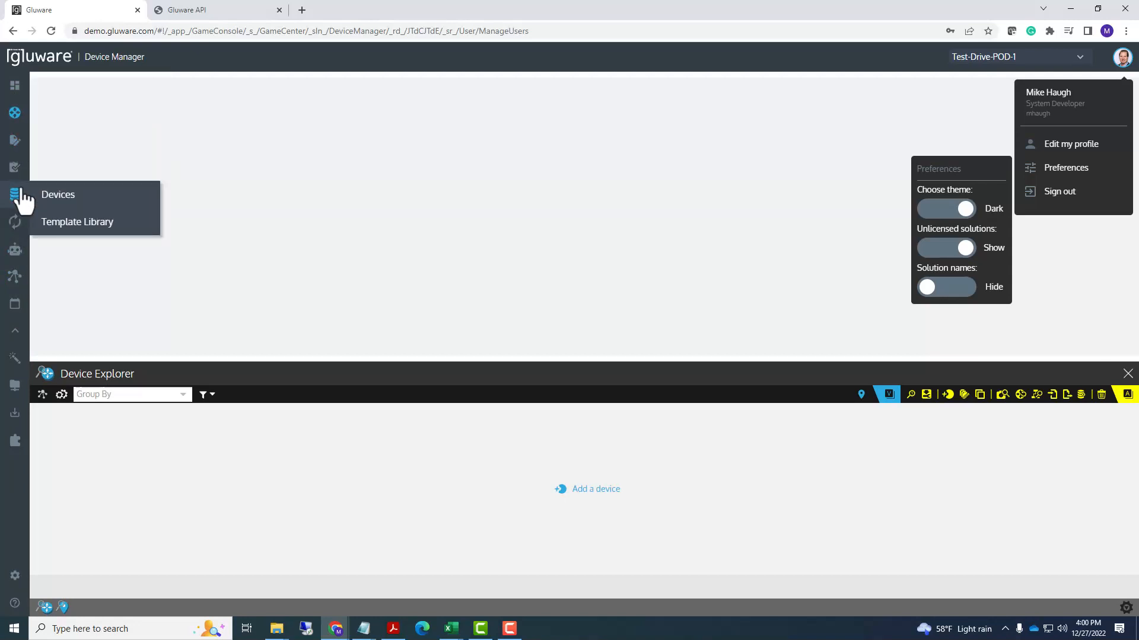
pyautogui.moveTo(34, 177)
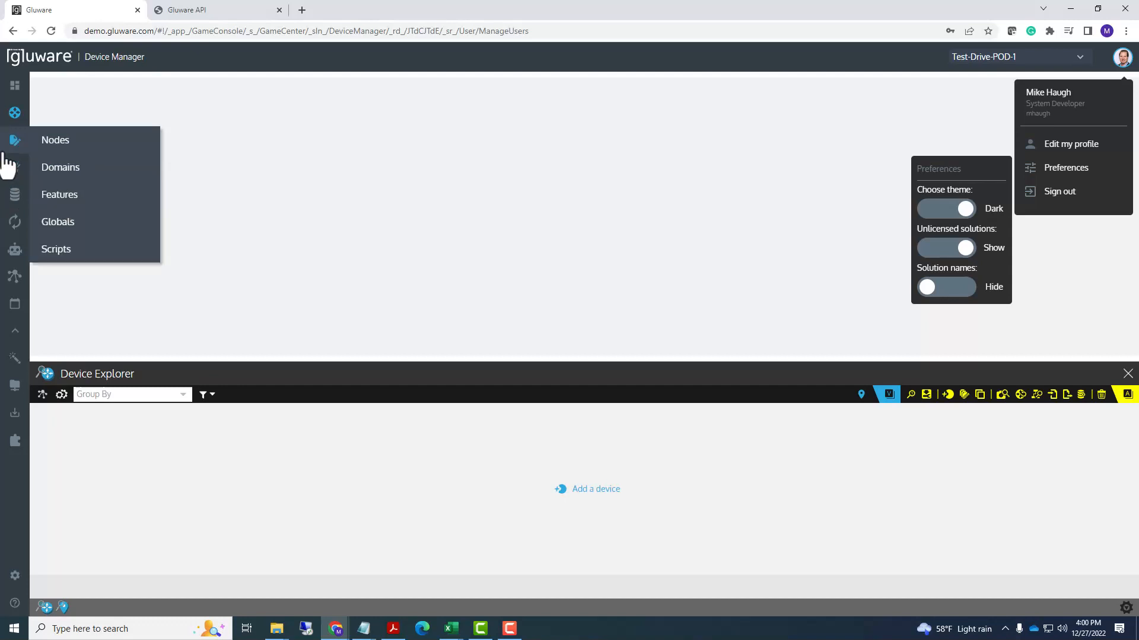
pyautogui.click(968, 290)
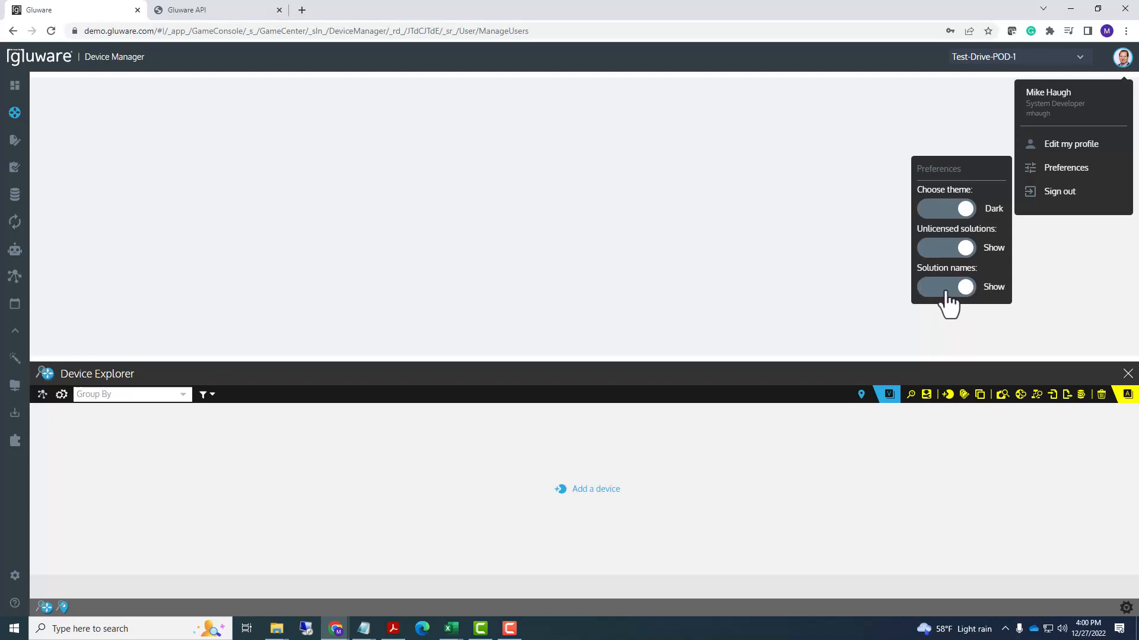
pyautogui.click(937, 132)
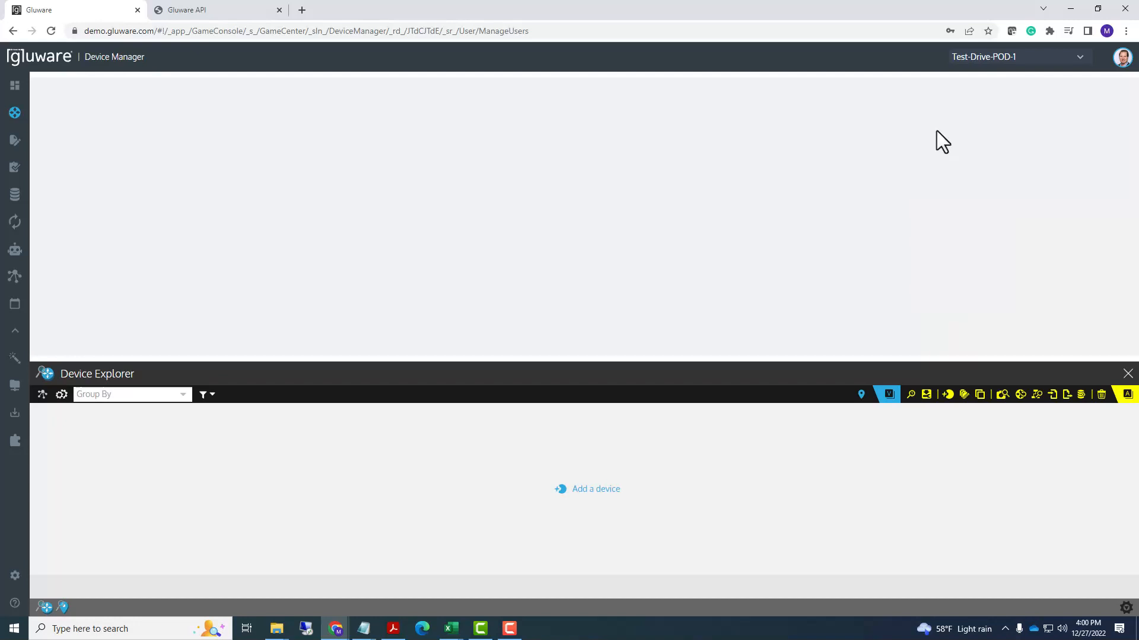
# - Review the available organizations and choose Test-Drive-POD-1
pyautogui.click(1080, 65)
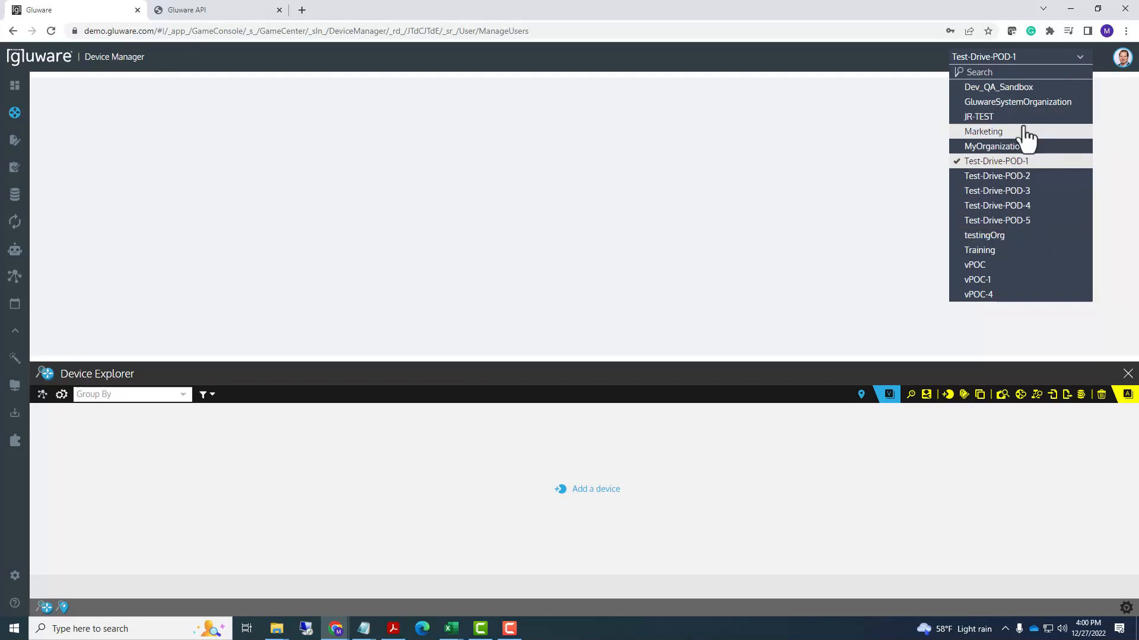
pyautogui.click(1034, 166)
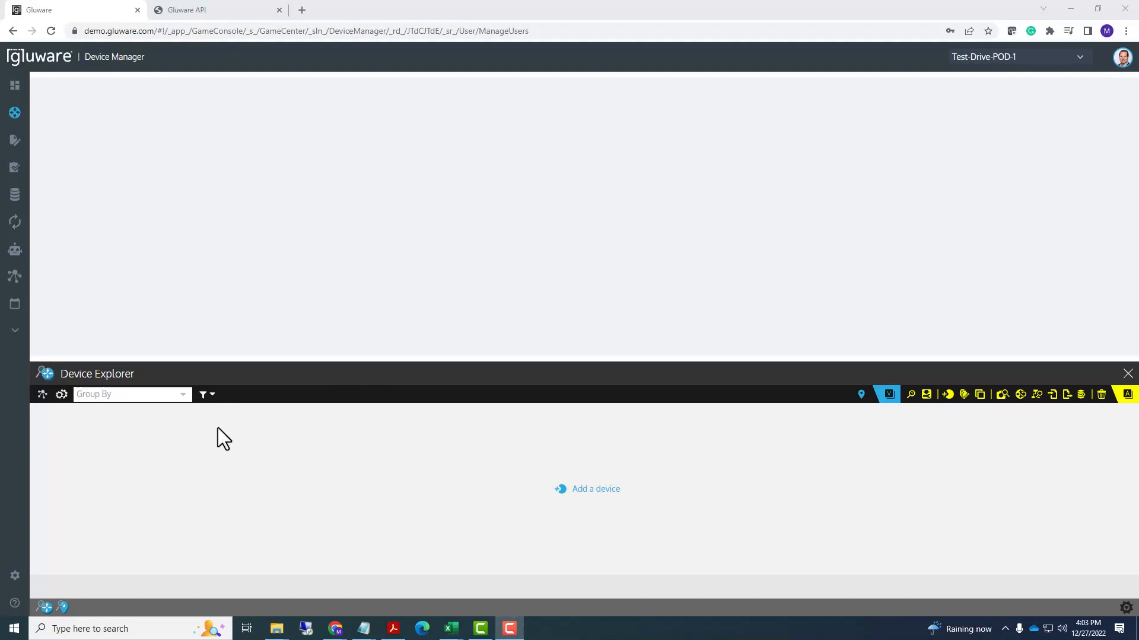
# - Enlarge the Device Explorer pane and create a device named "New Device"
pyautogui.moveTo(240, 360); pyautogui.dragTo(250, 311)
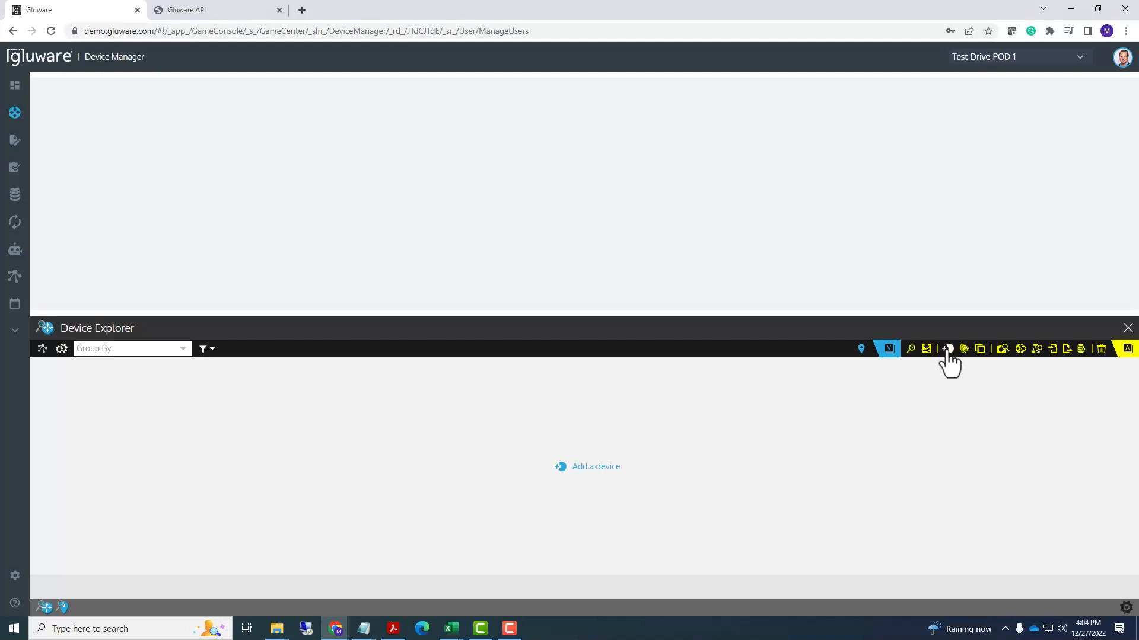
pyautogui.click(584, 466)
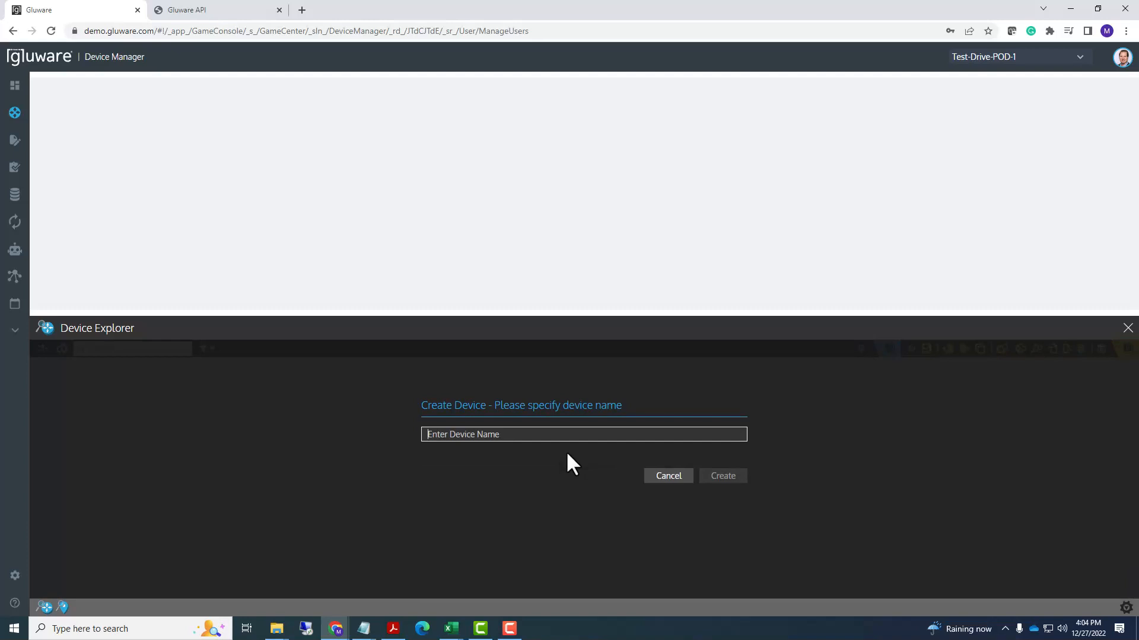
pyautogui.write('New Devic')
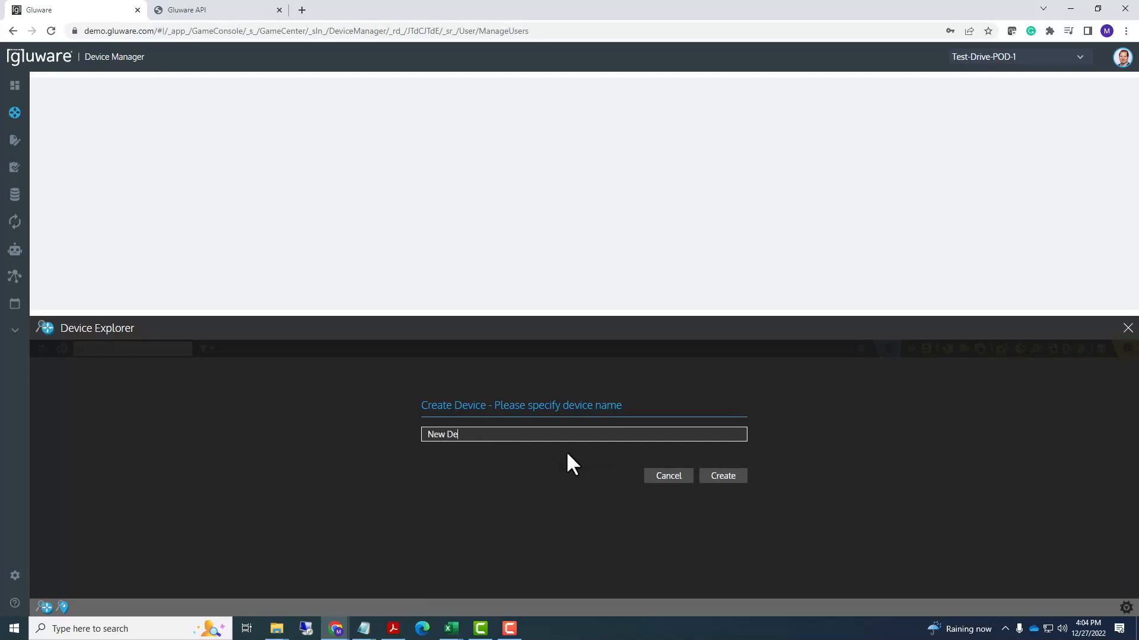
pyautogui.write('e')
pyautogui.click(719, 477)
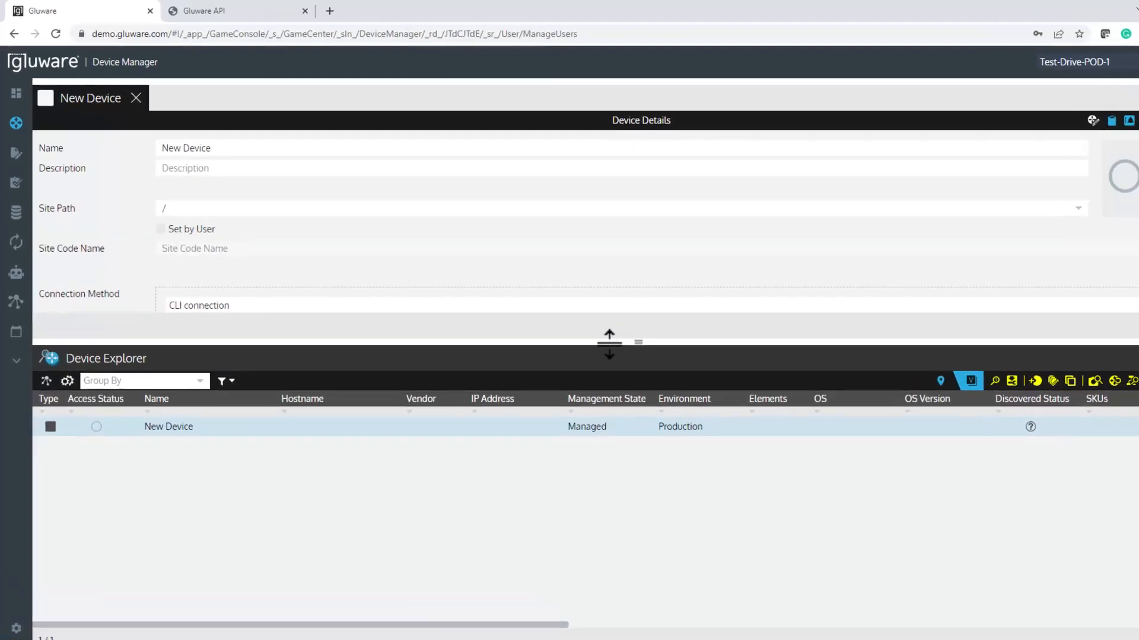
# - Enlarge the details area of New Device and examine its site path and CLI connection fields
pyautogui.moveTo(609, 344); pyautogui.dragTo(603, 424)
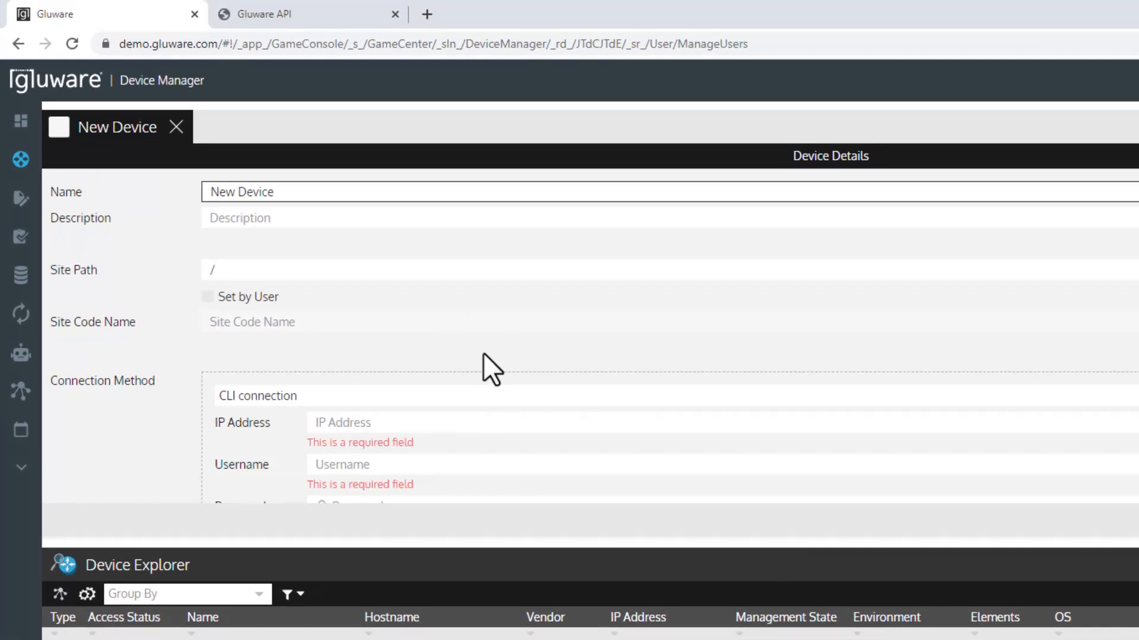
pyautogui.scroll(-2, 483, 354)
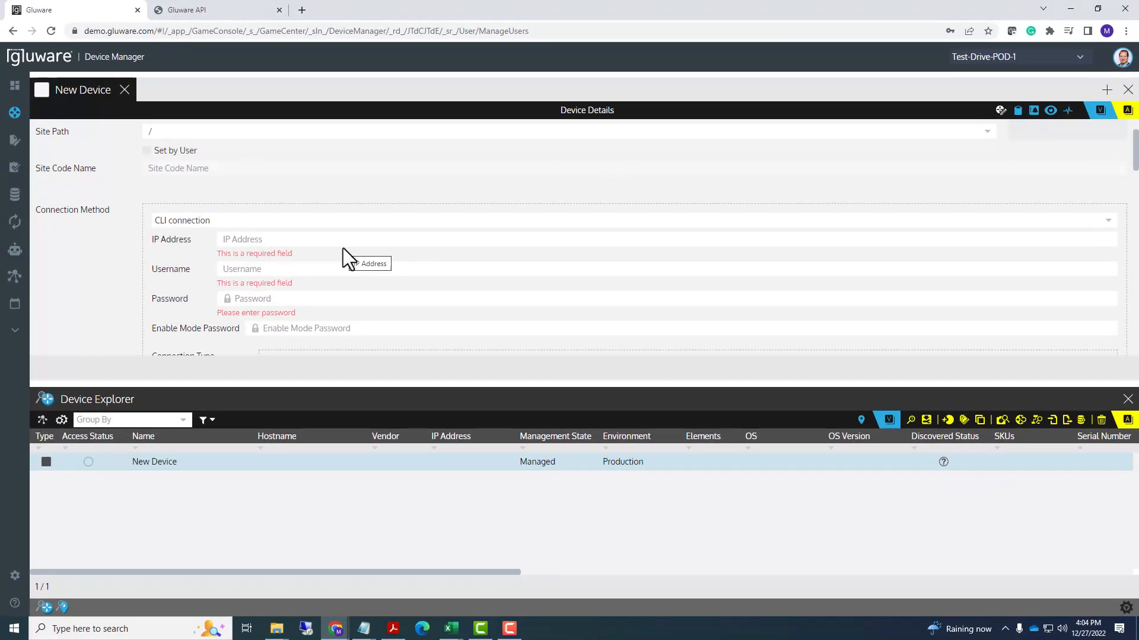
pyautogui.scroll(2, 335, 243)
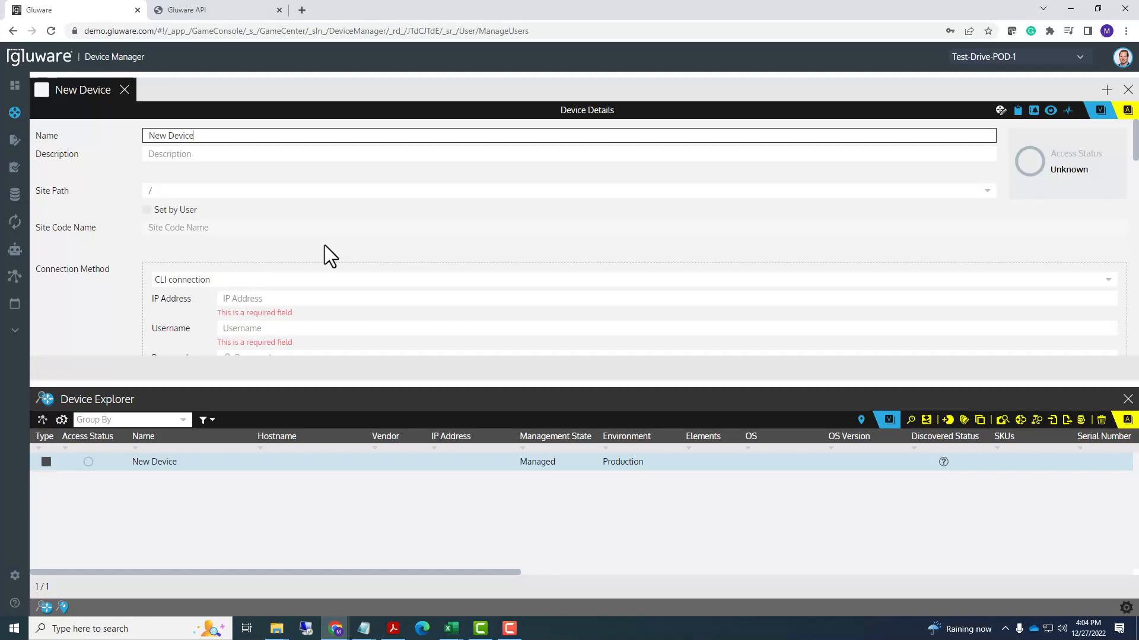
# - Close the details of New Device and delete the device from Device Explorer
pyautogui.click(124, 90)
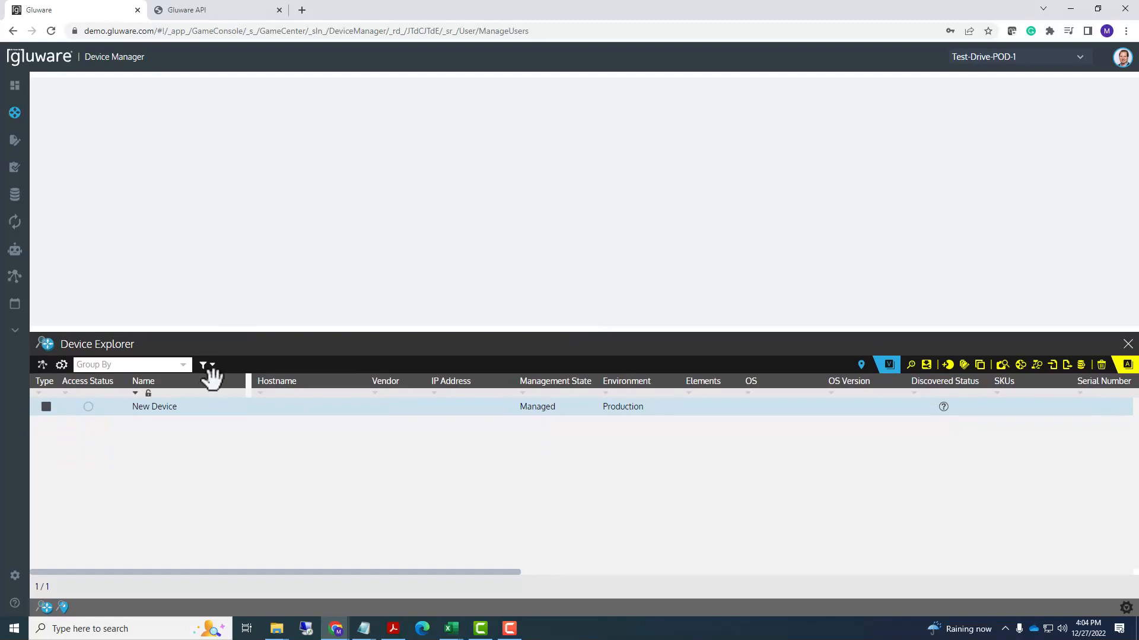
pyautogui.click(1101, 365)
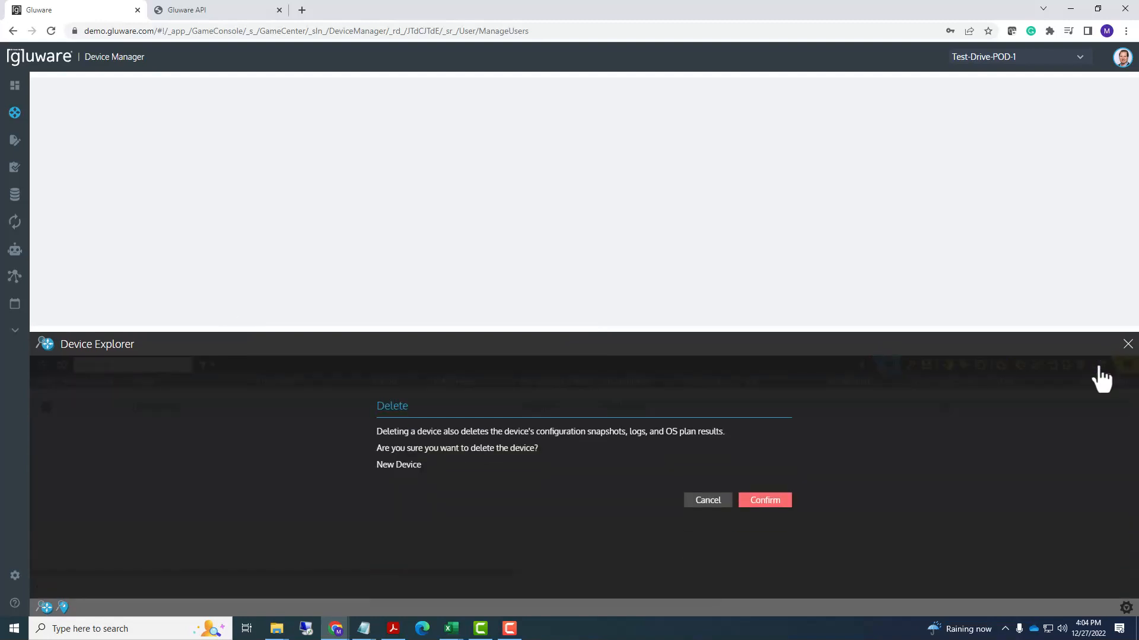
pyautogui.click(759, 501)
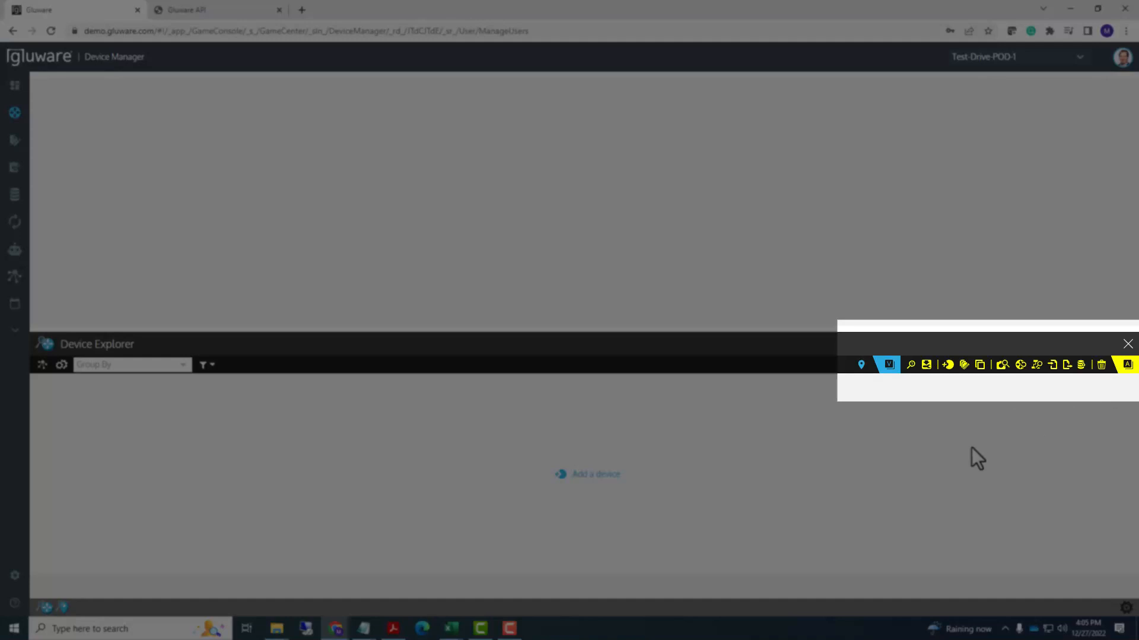
# - Start a device import in an enlarged Device Explorer pane and download the CSV template
pyautogui.click(1052, 366)
pyautogui.moveTo(688, 331); pyautogui.dragTo(686, 278)
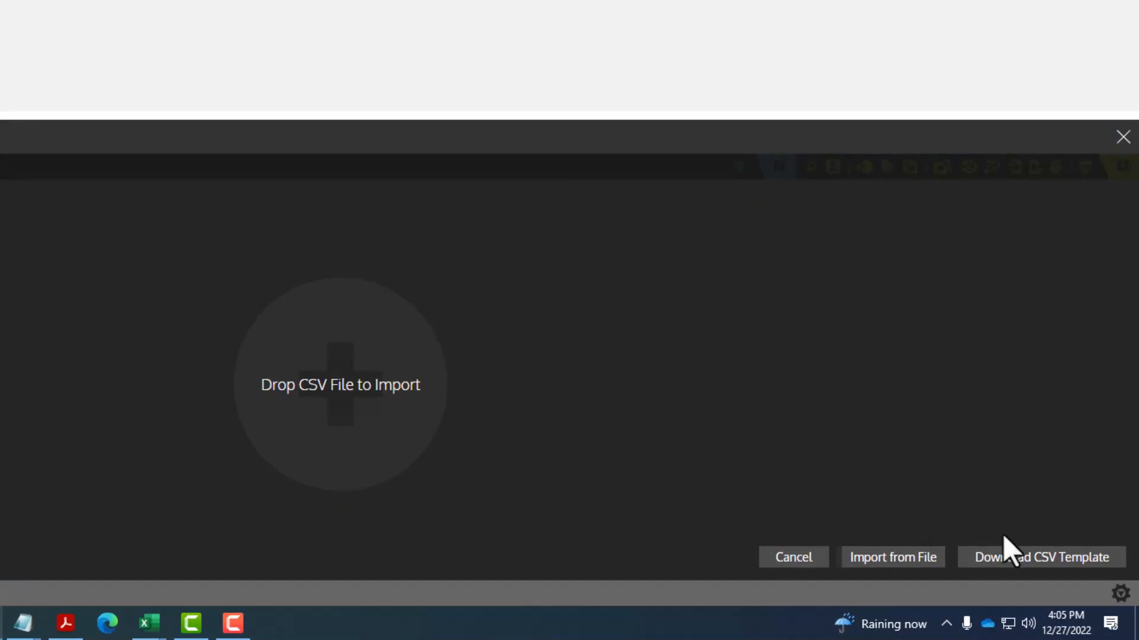
pyautogui.click(989, 560)
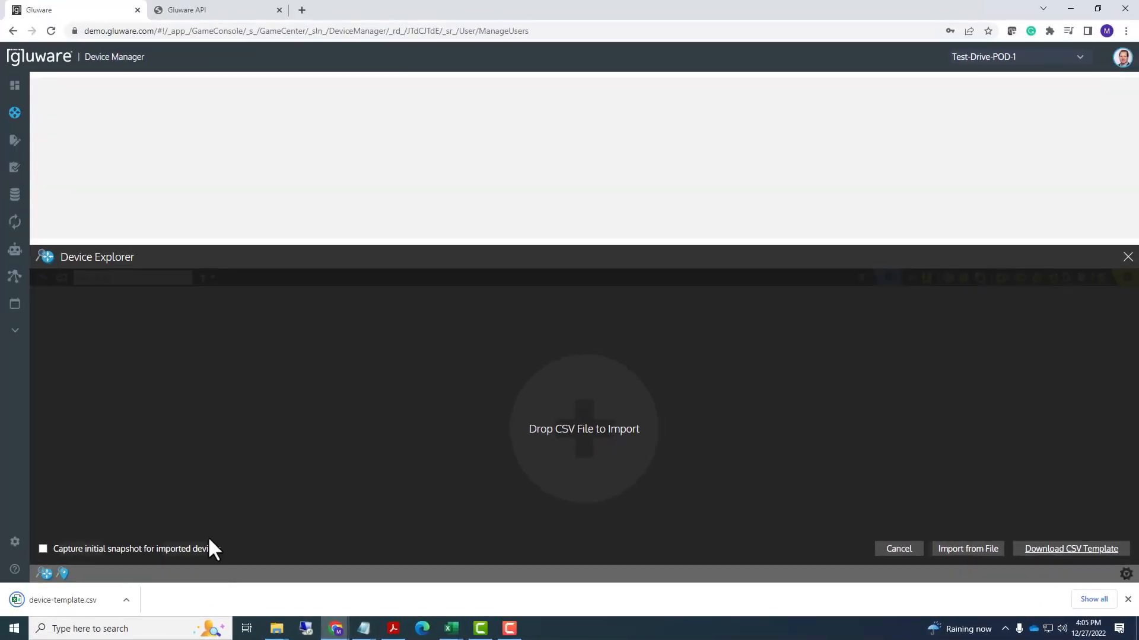
# - Open the downloaded device-template.csv in Excel and fit column A's width to its content
pyautogui.click(124, 599)
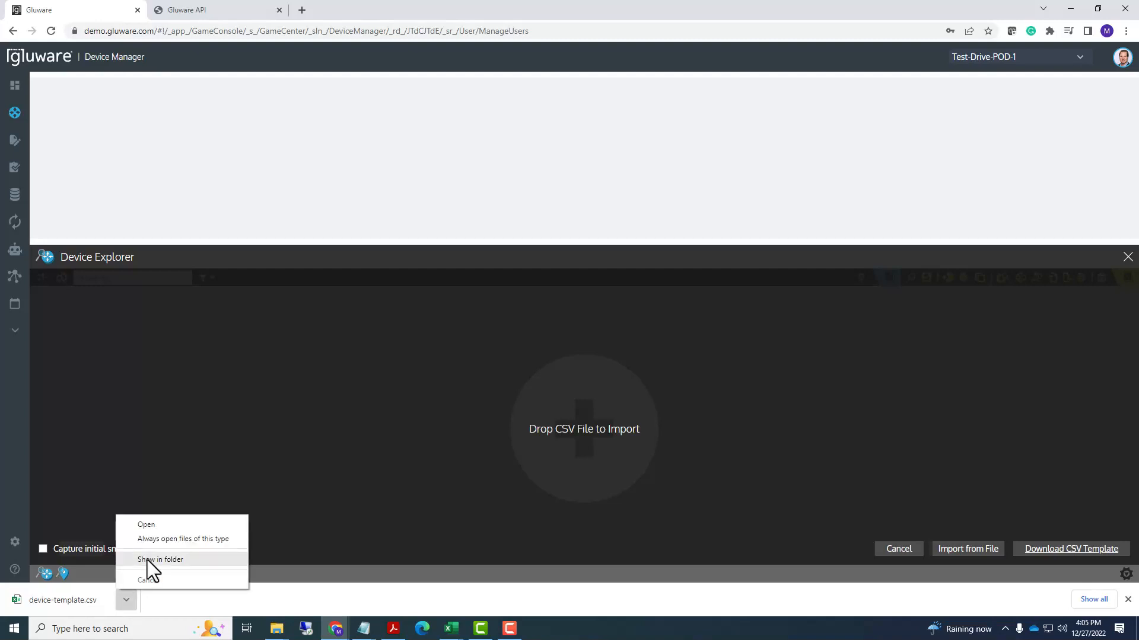
pyautogui.click(153, 527)
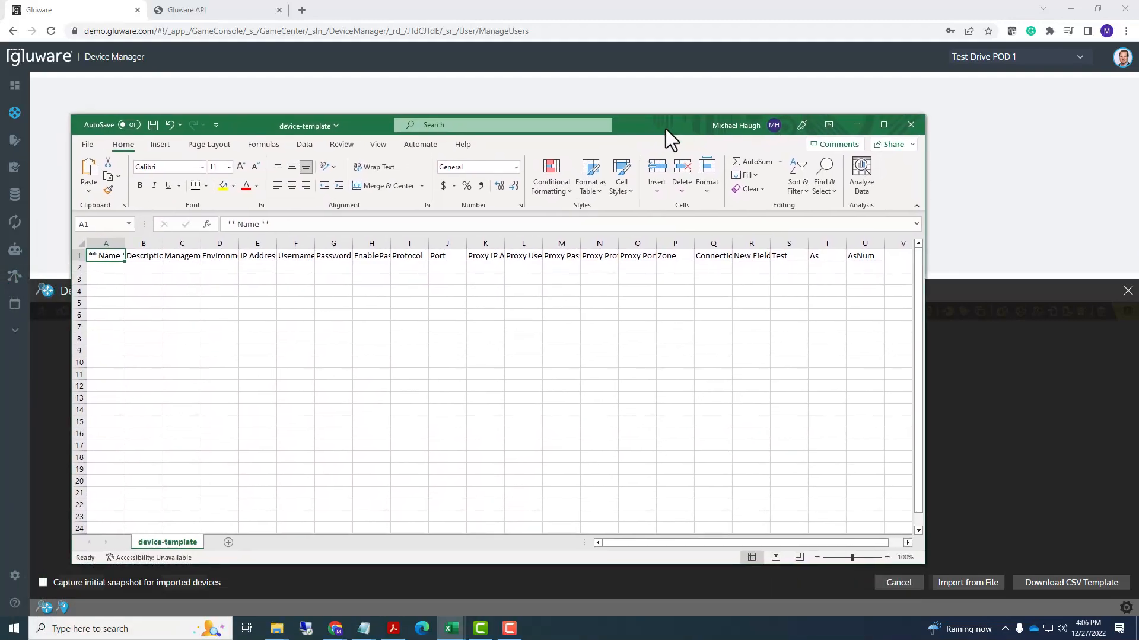
pyautogui.doubleClick(125, 243)
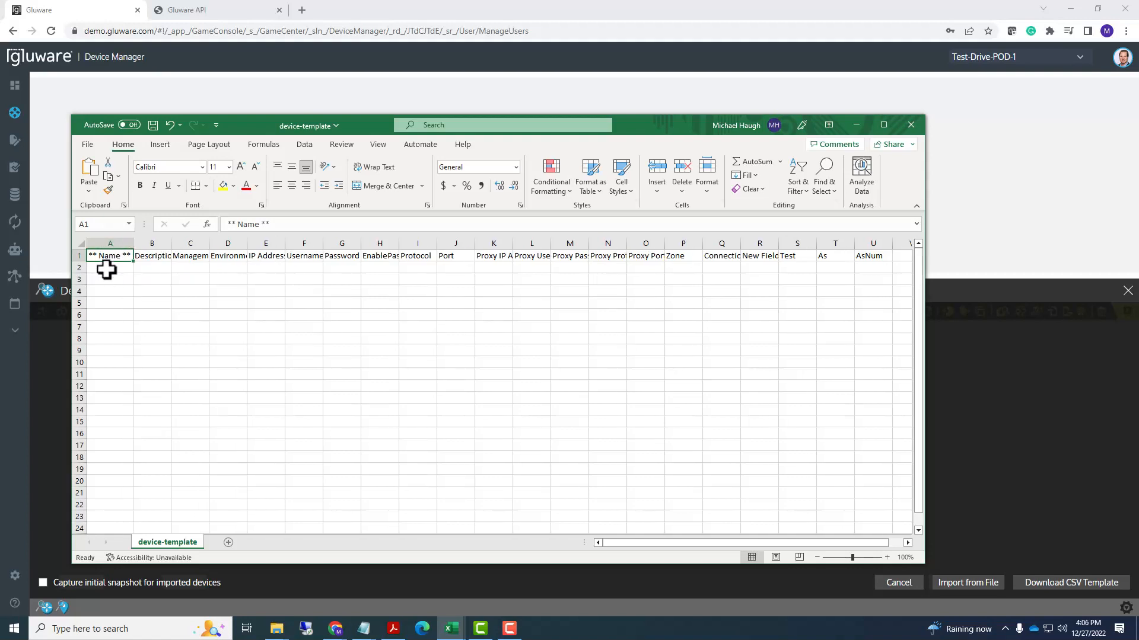
# - Fit the widths of the Description through Password columns to their headers and close the device-template workbook
pyautogui.doubleClick(171, 244)
pyautogui.doubleClick(218, 244)
pyautogui.doubleClick(292, 243)
pyautogui.doubleClick(343, 243)
pyautogui.doubleClick(386, 243)
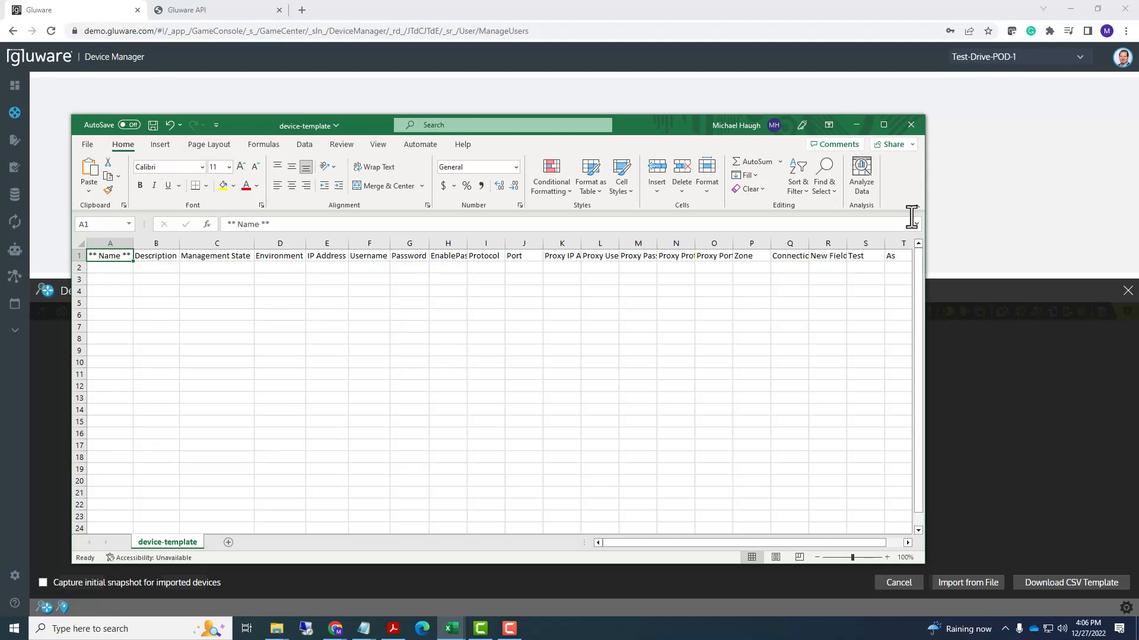
pyautogui.click(911, 125)
pyautogui.click(568, 327)
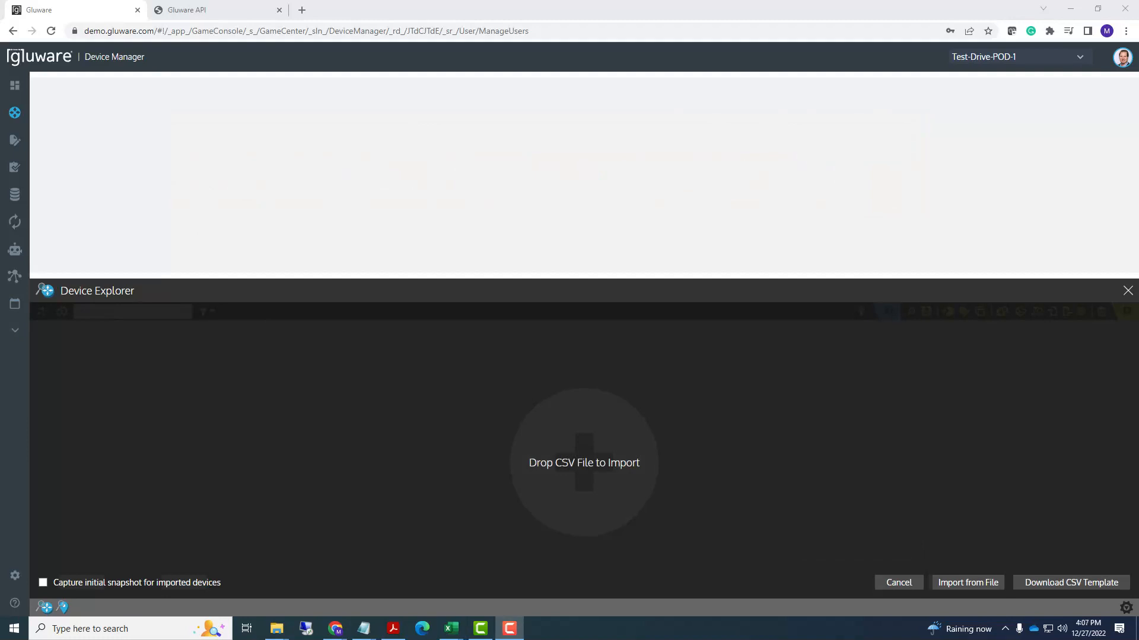
# - Import the devices by dropping a CSV file onto Device Explorer, dismiss the import summary and reduce the pane's height
pyautogui.moveTo(2, 607); pyautogui.dragTo(555, 417)
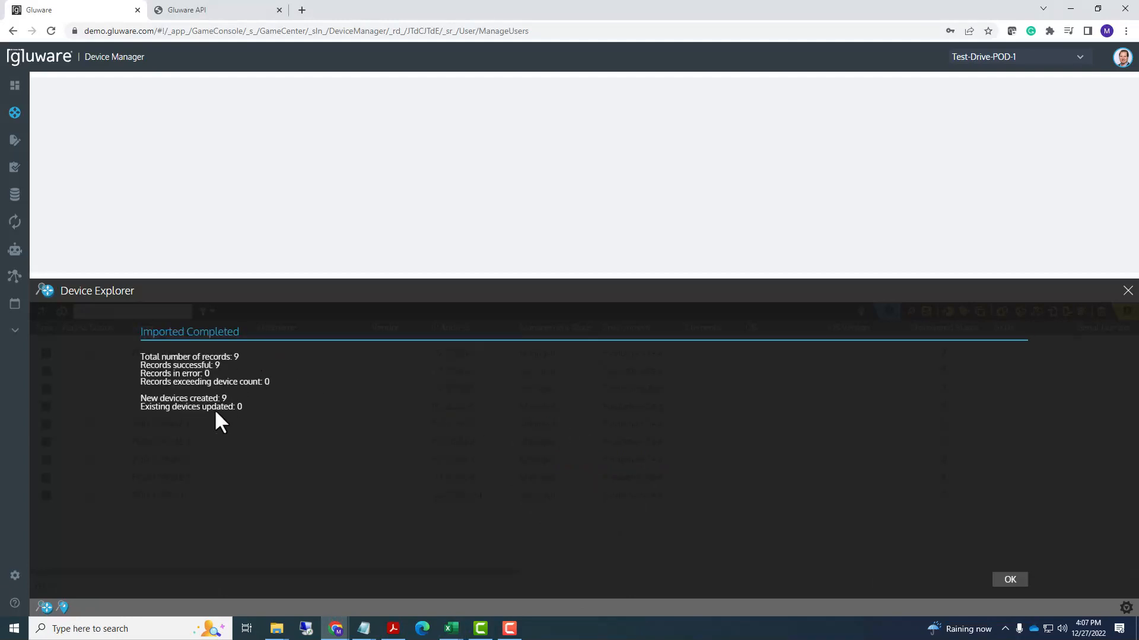
pyautogui.click(1010, 579)
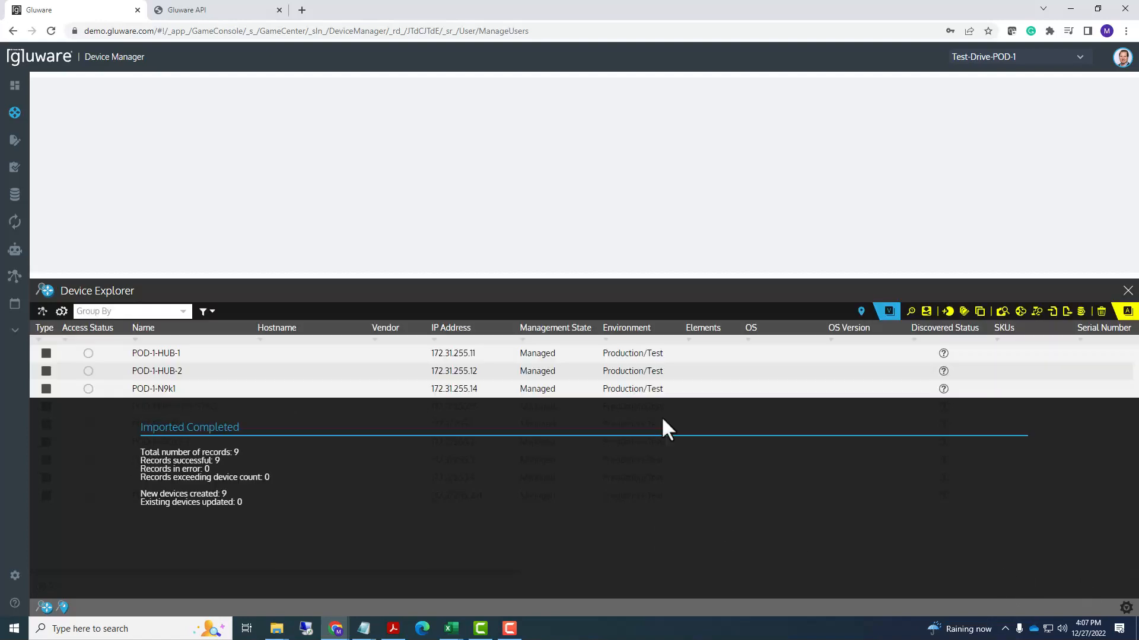
pyautogui.moveTo(347, 277); pyautogui.dragTo(340, 305)
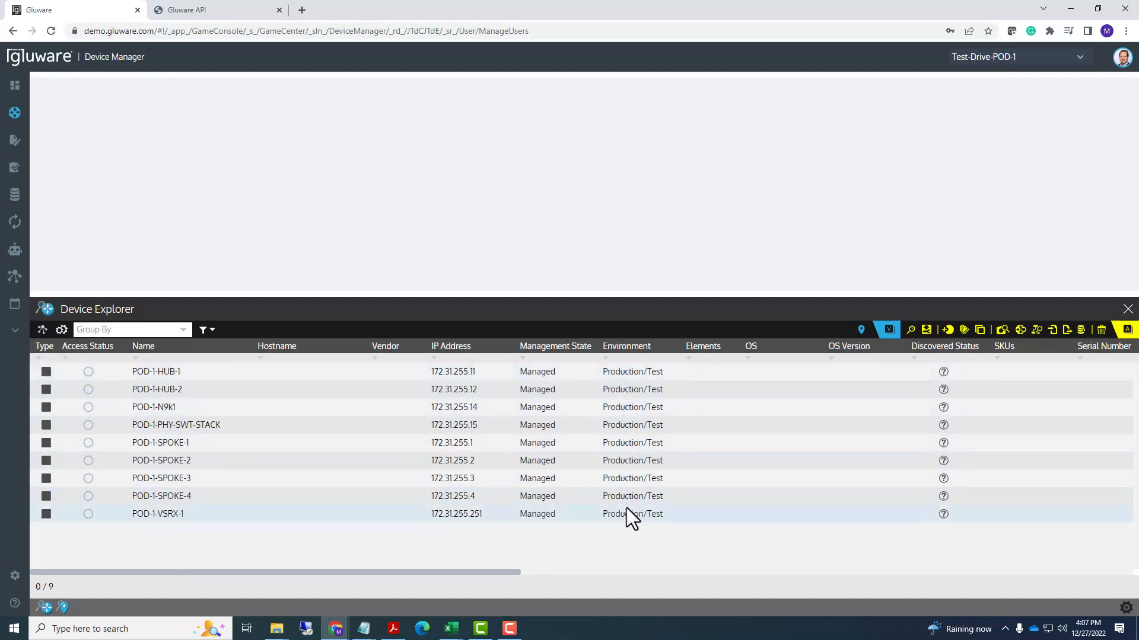
# - Open the details of POD-1-HUB-1 in an enlarged area and examine its connection, proxy and Management State options
pyautogui.click(577, 371)
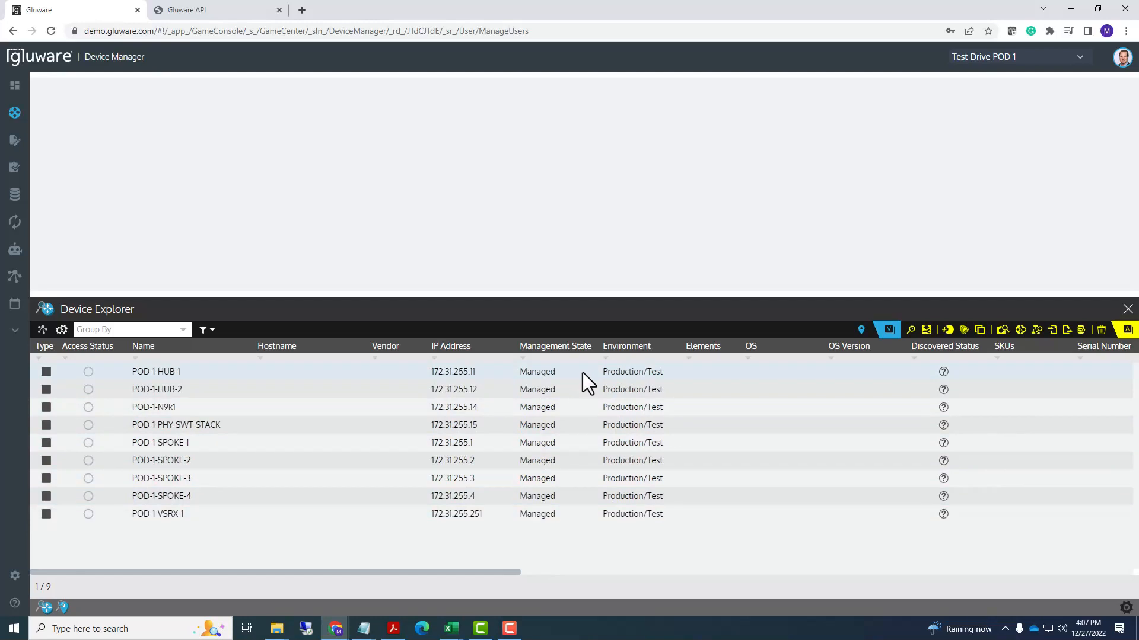
pyautogui.doubleClick(542, 374)
pyautogui.moveTo(493, 295); pyautogui.dragTo(503, 385)
pyautogui.scroll(-5, 395, 237)
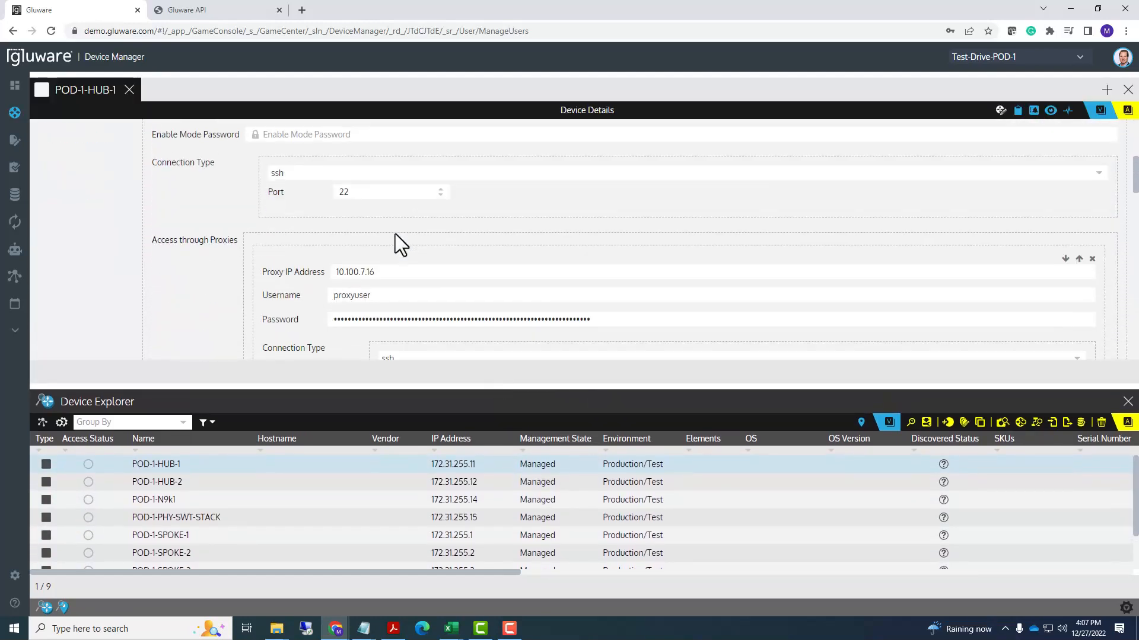
pyautogui.scroll(-4, 395, 233)
pyautogui.click(397, 233)
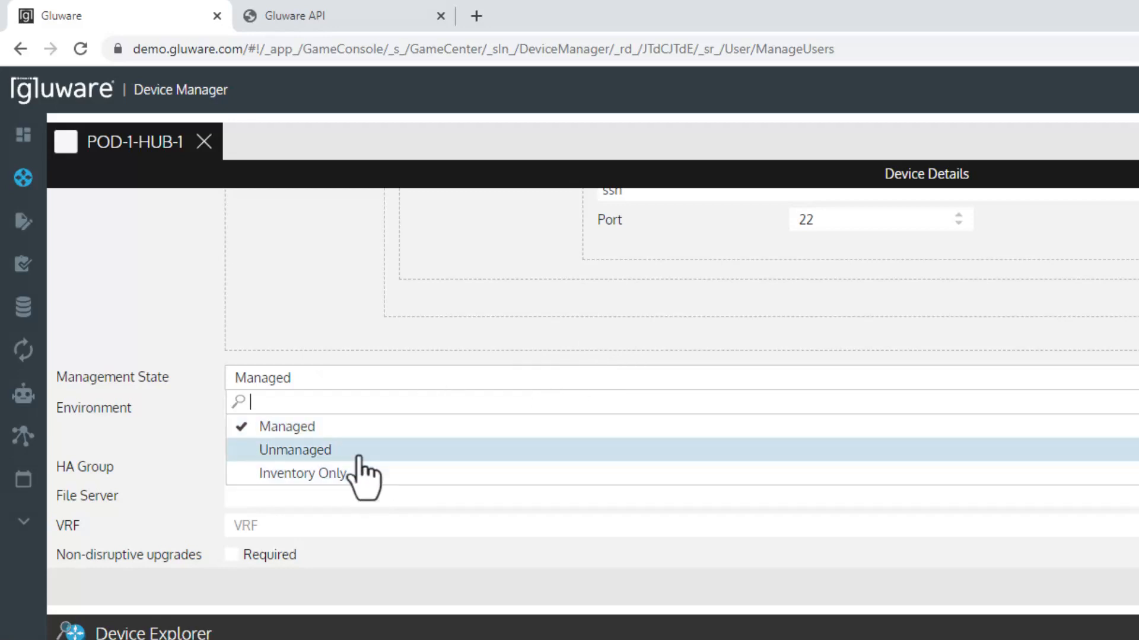
pyautogui.click(160, 326)
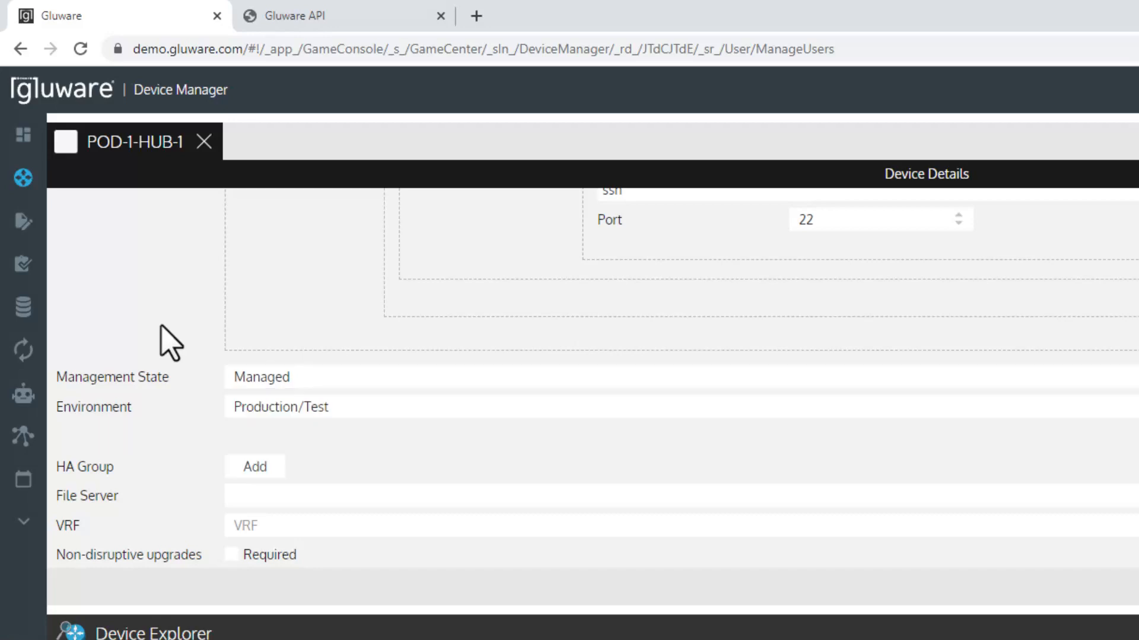
# - Close the details of POD-1-HUB-1 and enlarge the Device Explorer pane to show the full device list
pyautogui.moveTo(422, 614); pyautogui.dragTo(648, 488)
pyautogui.moveTo(925, 474); pyautogui.dragTo(921, 605)
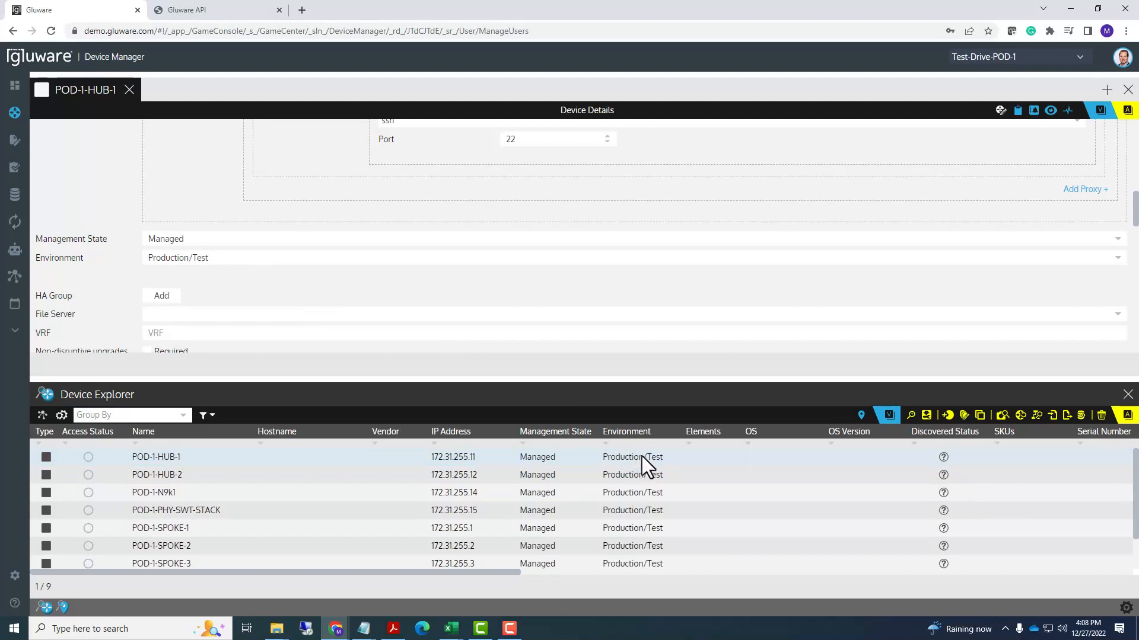
pyautogui.moveTo(620, 378); pyautogui.dragTo(617, 335)
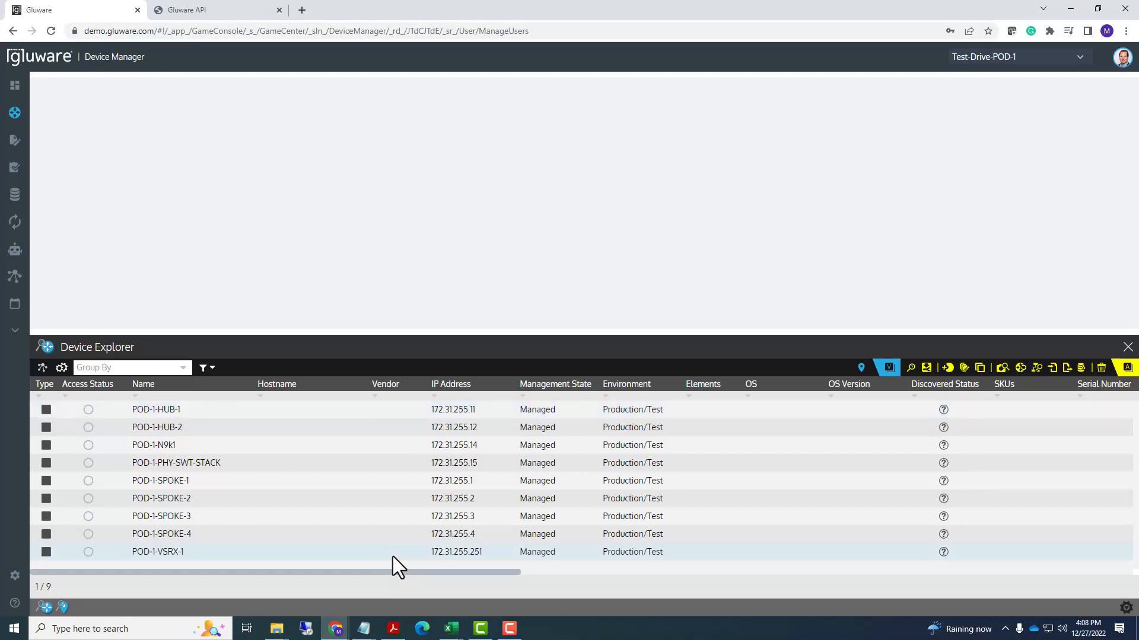
# - Select all devices in Device Explorer, run discovery on them and look over the status columns
pyautogui.hotkey('ctrl', 'a')
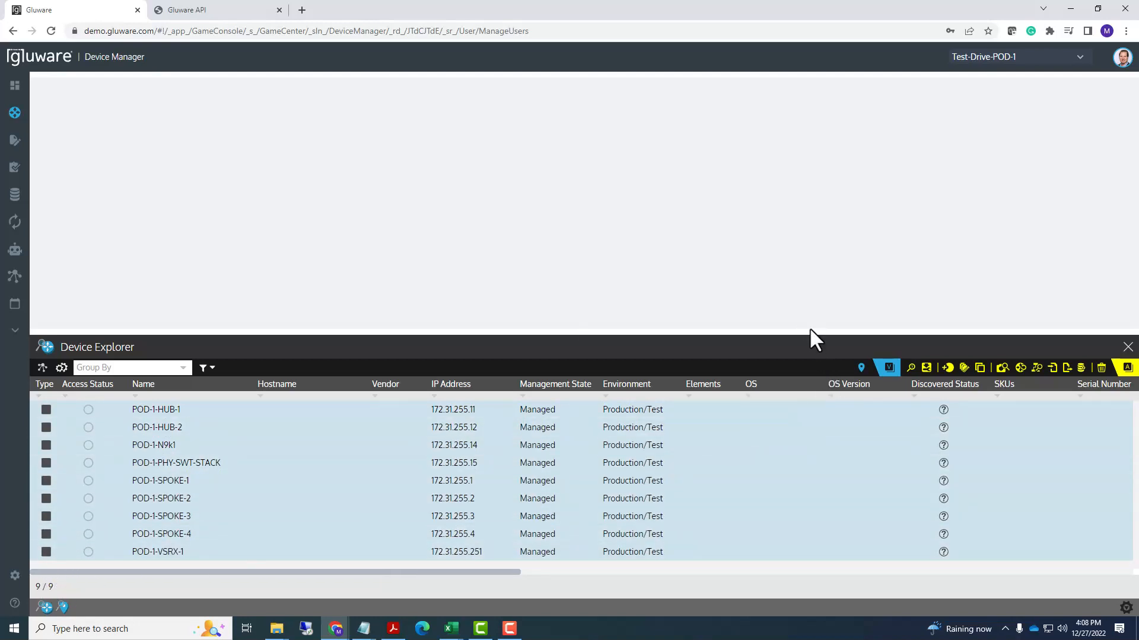
pyautogui.moveTo(806, 330); pyautogui.dragTo(802, 295)
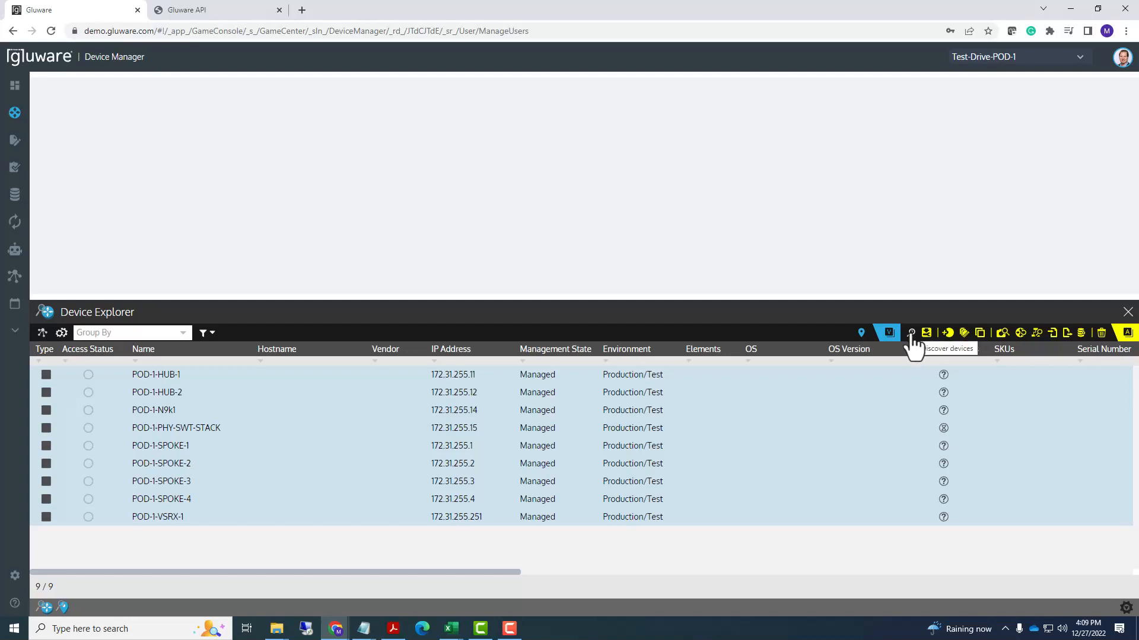
pyautogui.click(911, 334)
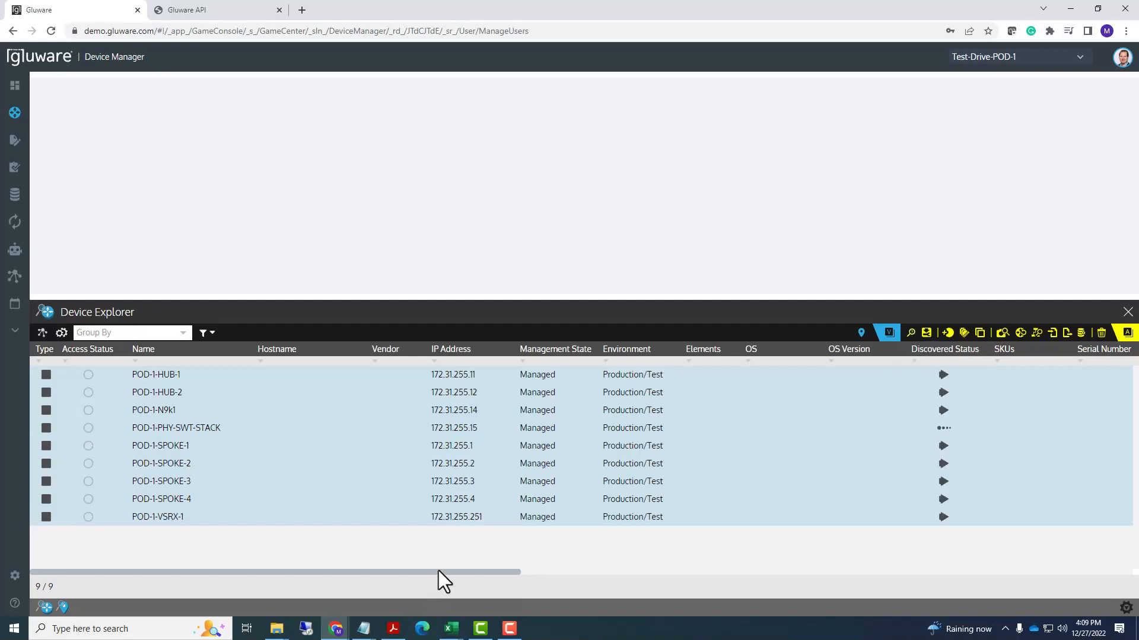
pyautogui.moveTo(440, 572); pyautogui.dragTo(468, 573)
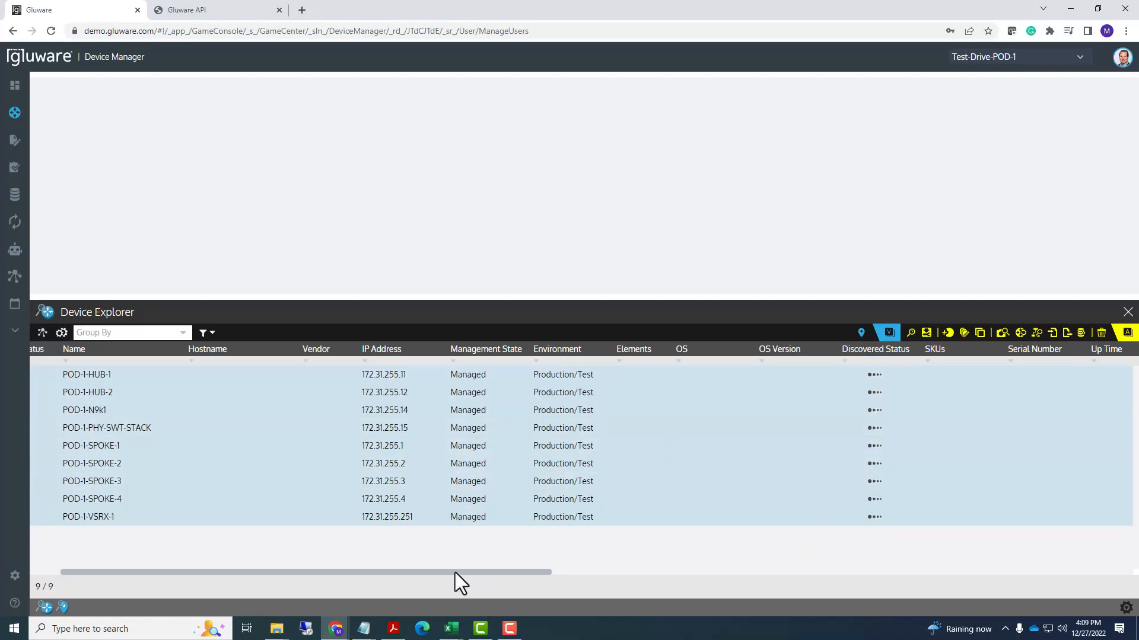
pyautogui.moveTo(455, 571); pyautogui.dragTo(361, 575)
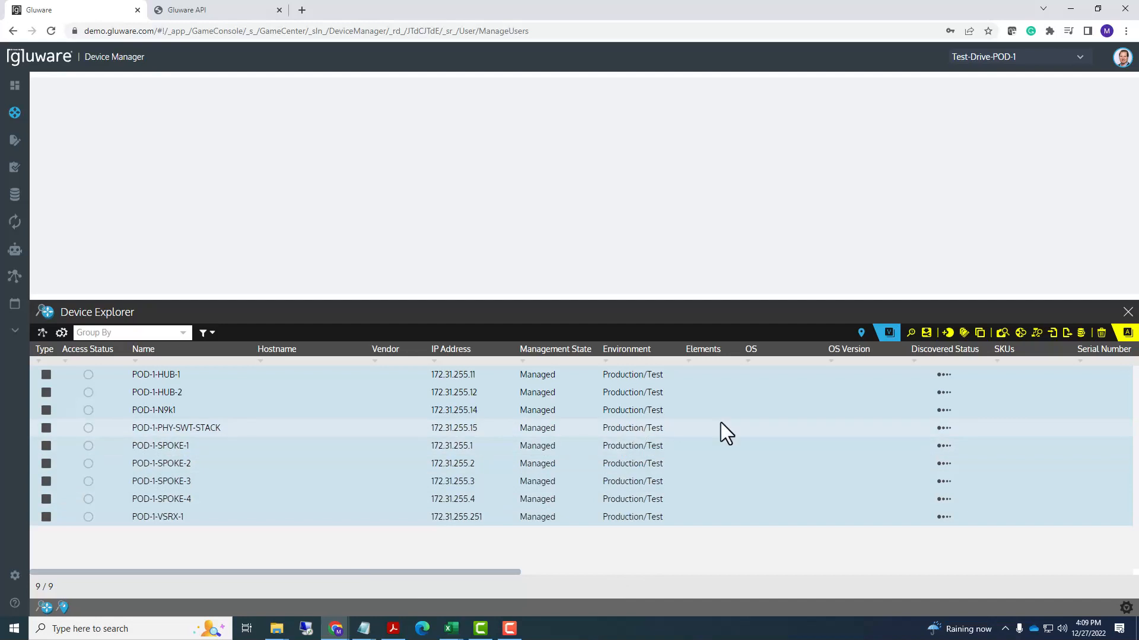
# - Open the activities of POD-1-HUB-1 and display the full log of its completed discovery job
pyautogui.click(172, 373)
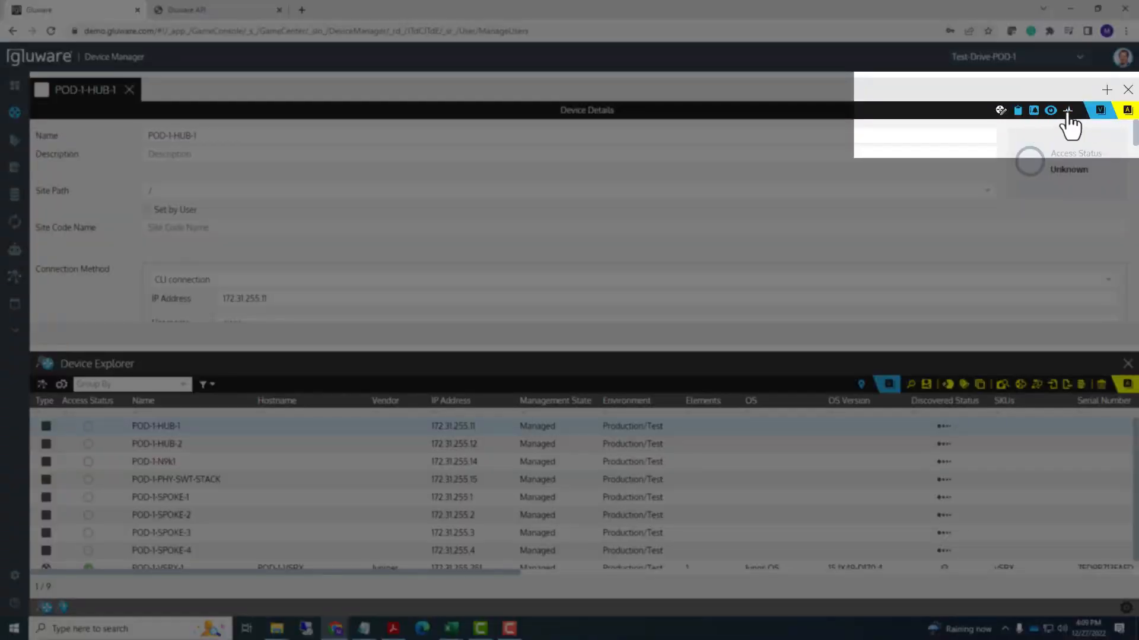
pyautogui.click(1068, 110)
pyautogui.moveTo(495, 165)
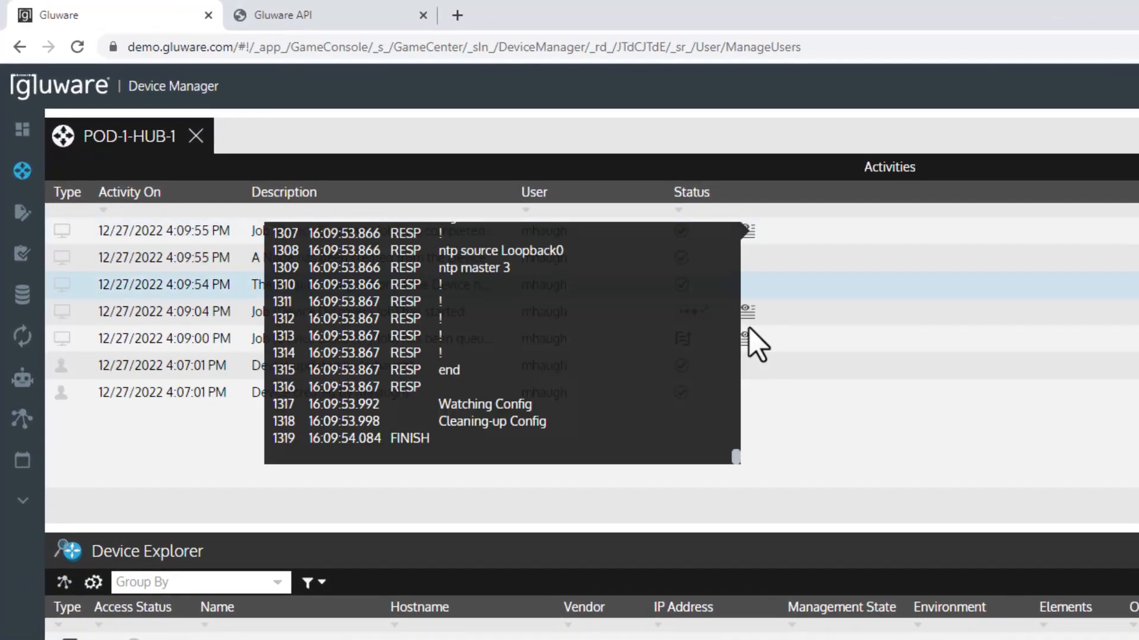
pyautogui.click(763, 238)
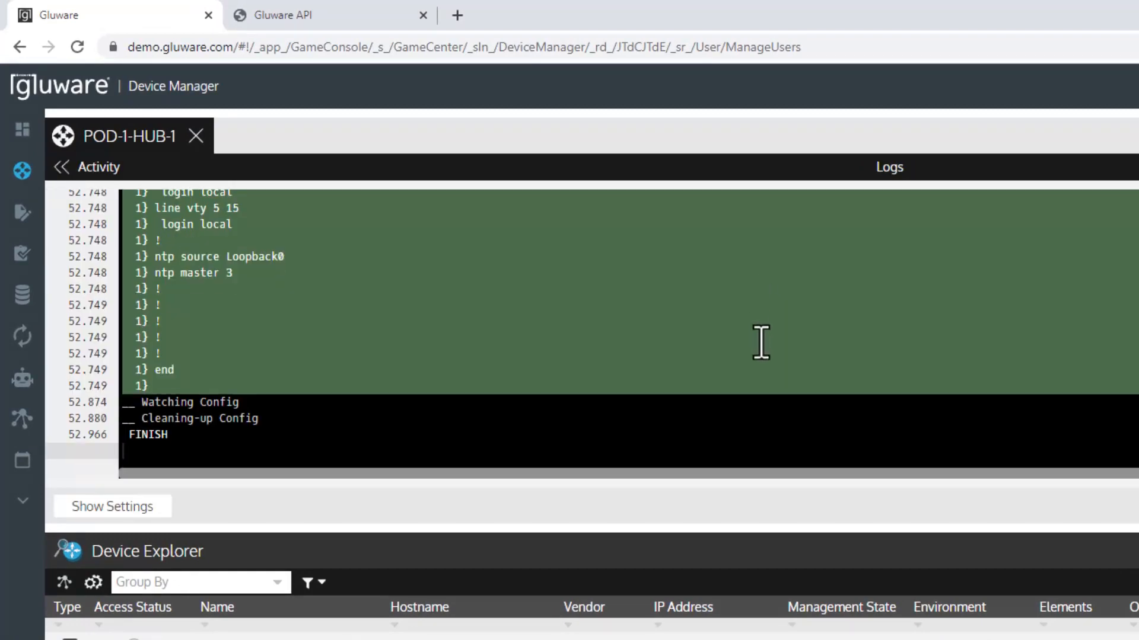
# - Skim the captured running configuration in the discovery log and make slightly more room for Device Explorer
pyautogui.scroll(5, 747, 365)
pyautogui.scroll(10, 746, 366)
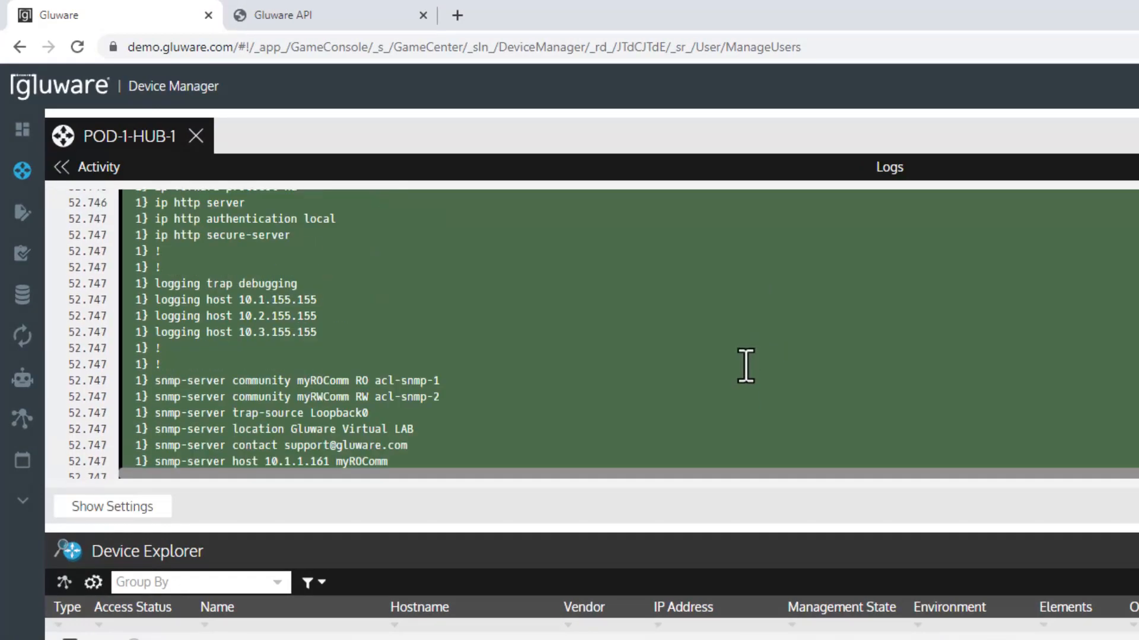
pyautogui.scroll(-15, 746, 366)
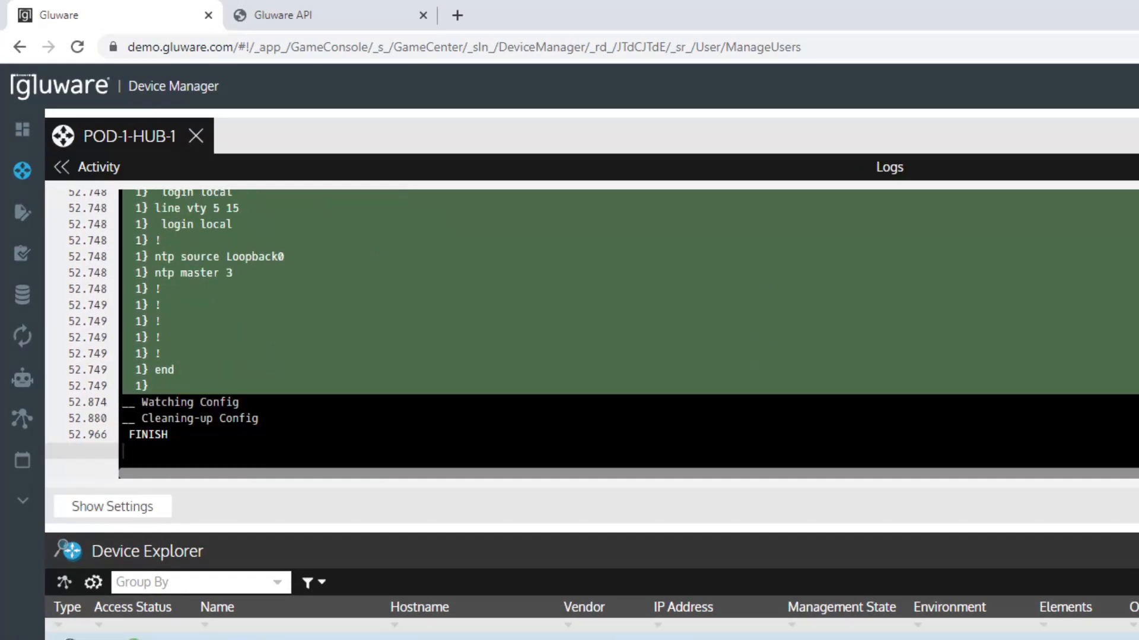
pyautogui.moveTo(1035, 529); pyautogui.dragTo(1047, 503)
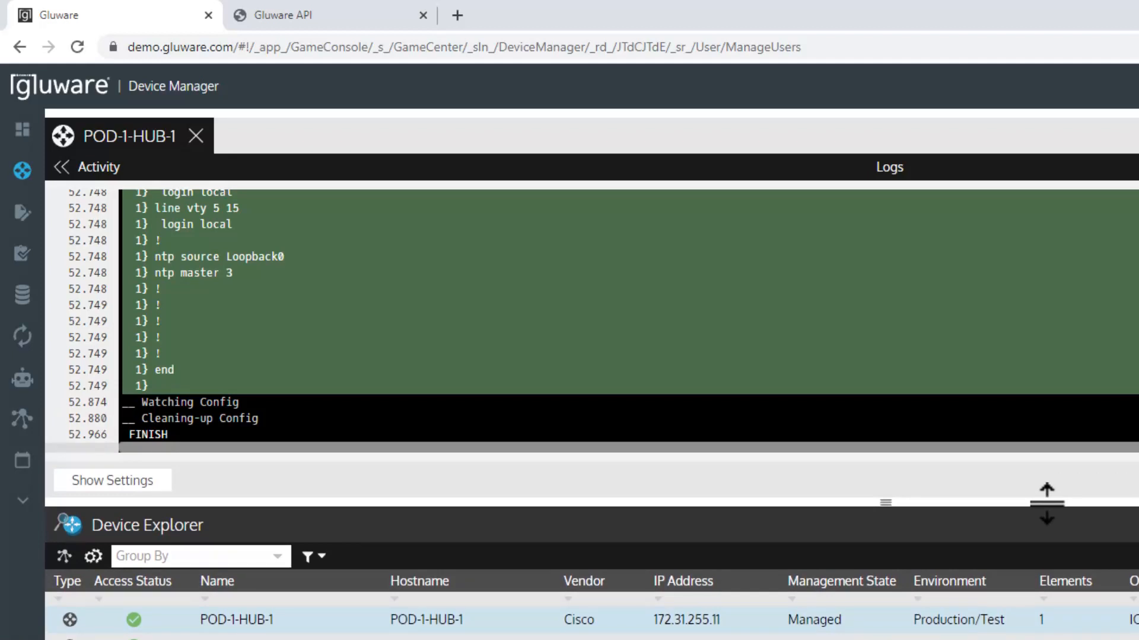
pyautogui.scroll(-1, 313, 430)
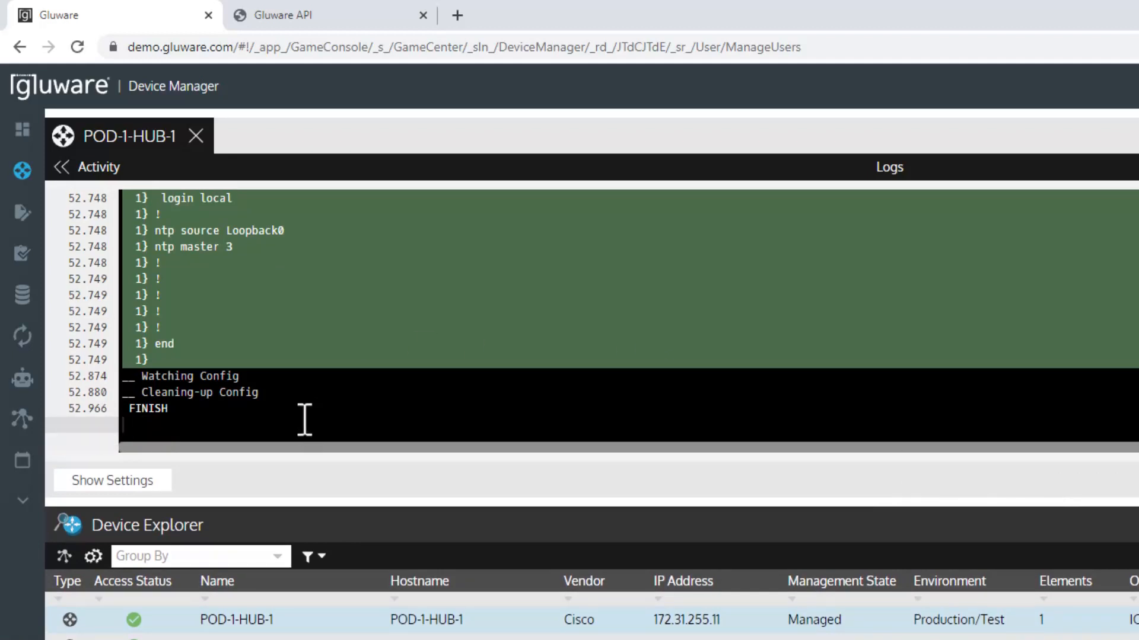
pyautogui.scroll(5, 304, 420)
pyautogui.scroll(-2, 321, 414)
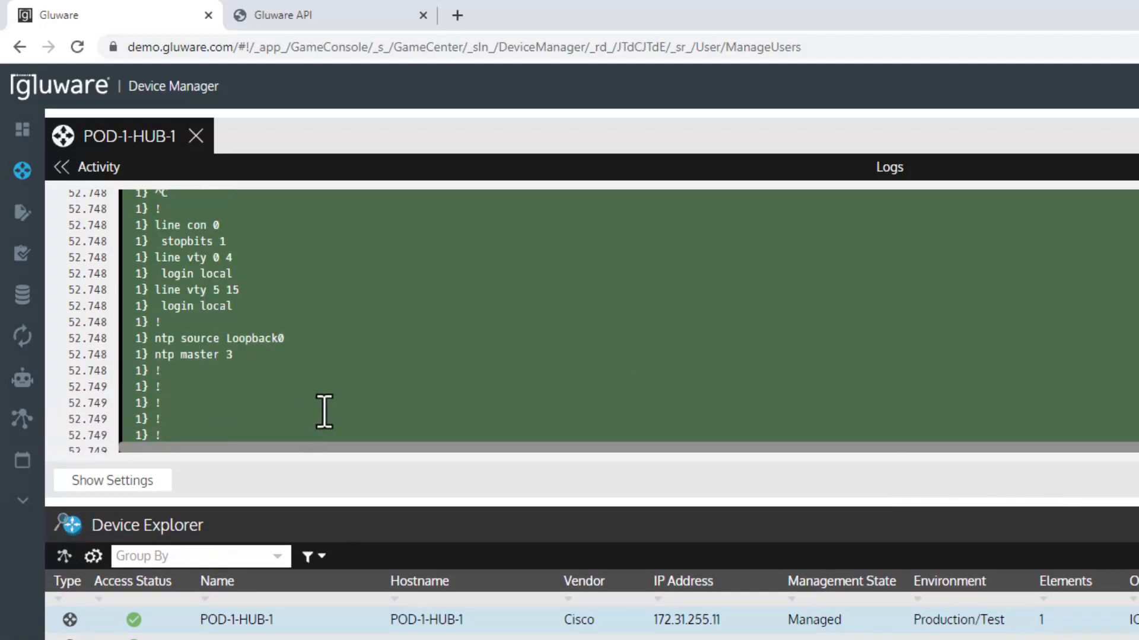
pyautogui.scroll(4, 328, 412)
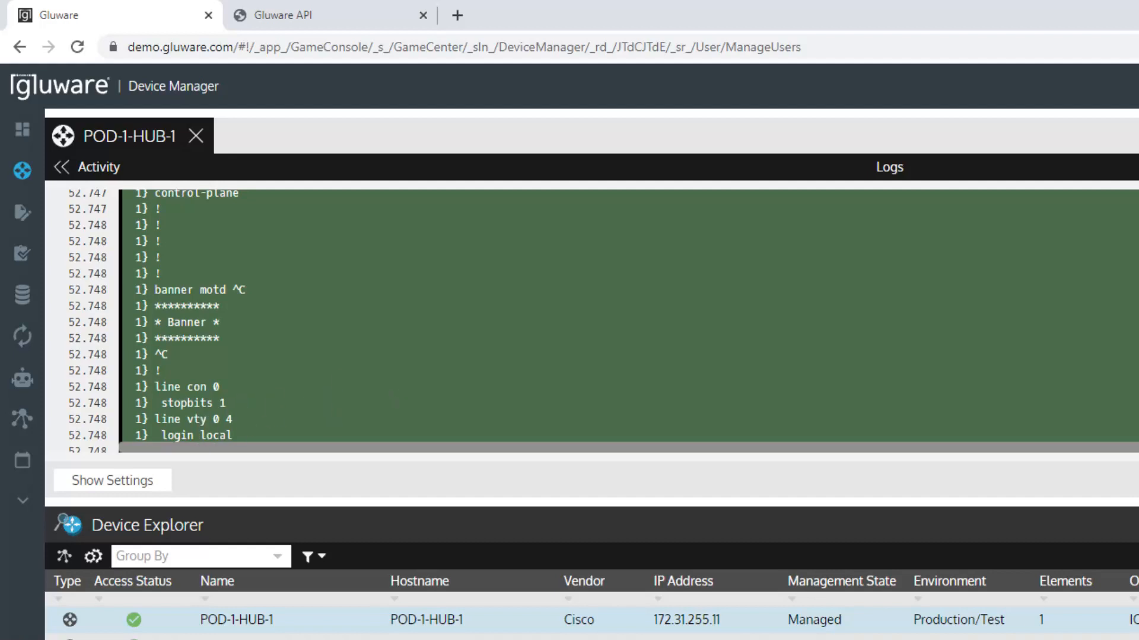
pyautogui.scroll(20, 628, 315)
pyautogui.scroll(-20, 629, 315)
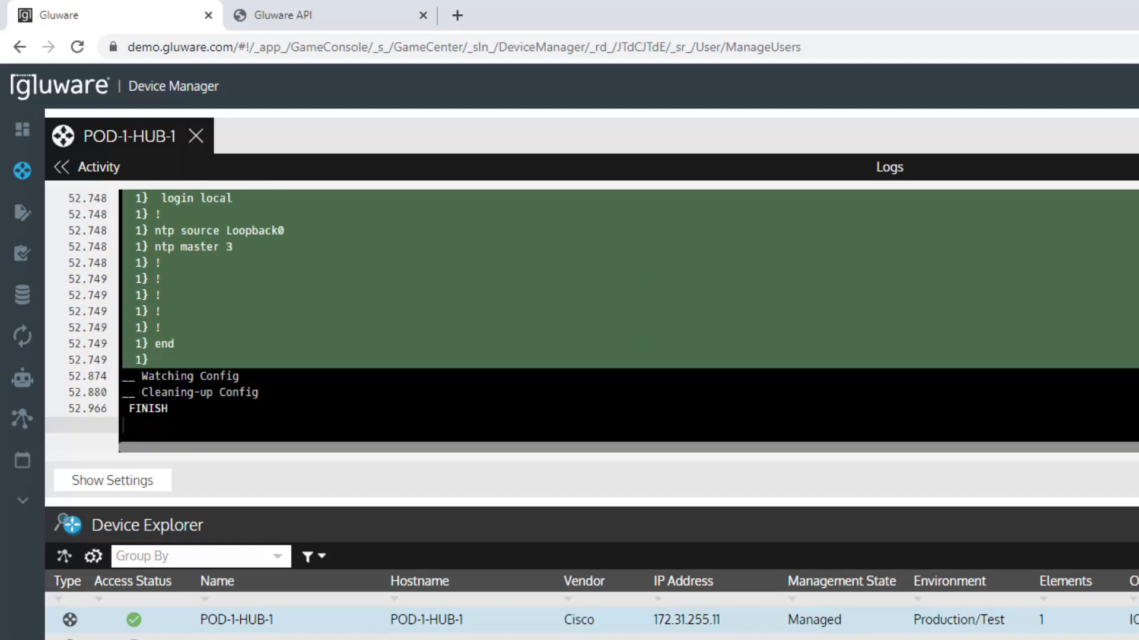
# - Examine the discovery log from its start, covering the proxy SSH login, the show version output and the vendor identification lines
pyautogui.scroll(20, 875, 327)
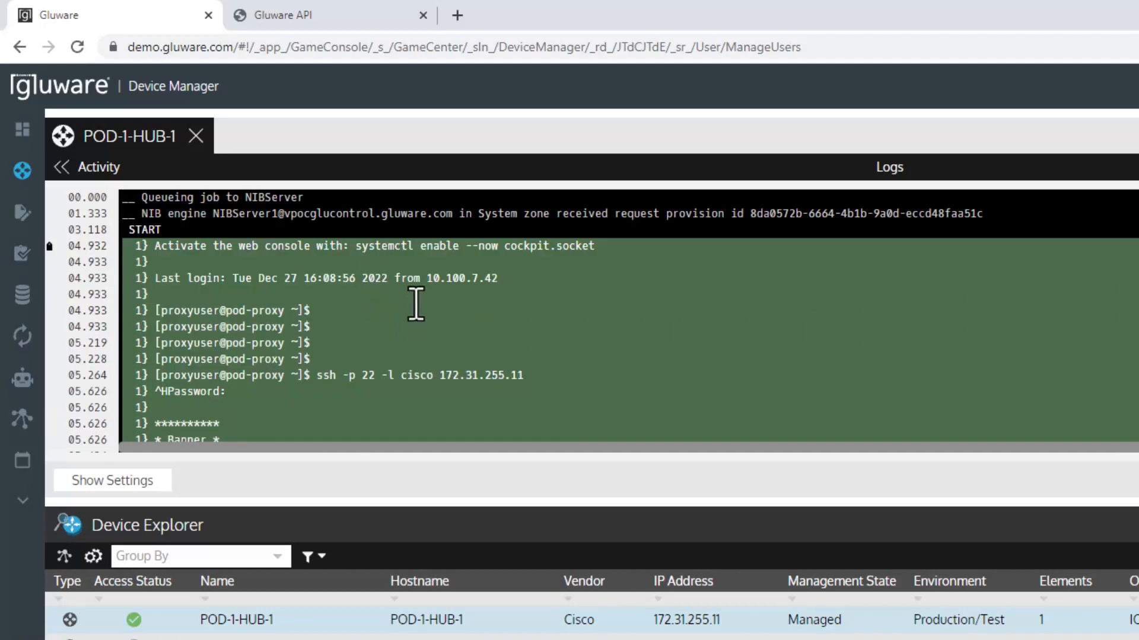
pyautogui.scroll(-3, 415, 303)
pyautogui.scroll(3, 414, 303)
pyautogui.scroll(-8, 414, 302)
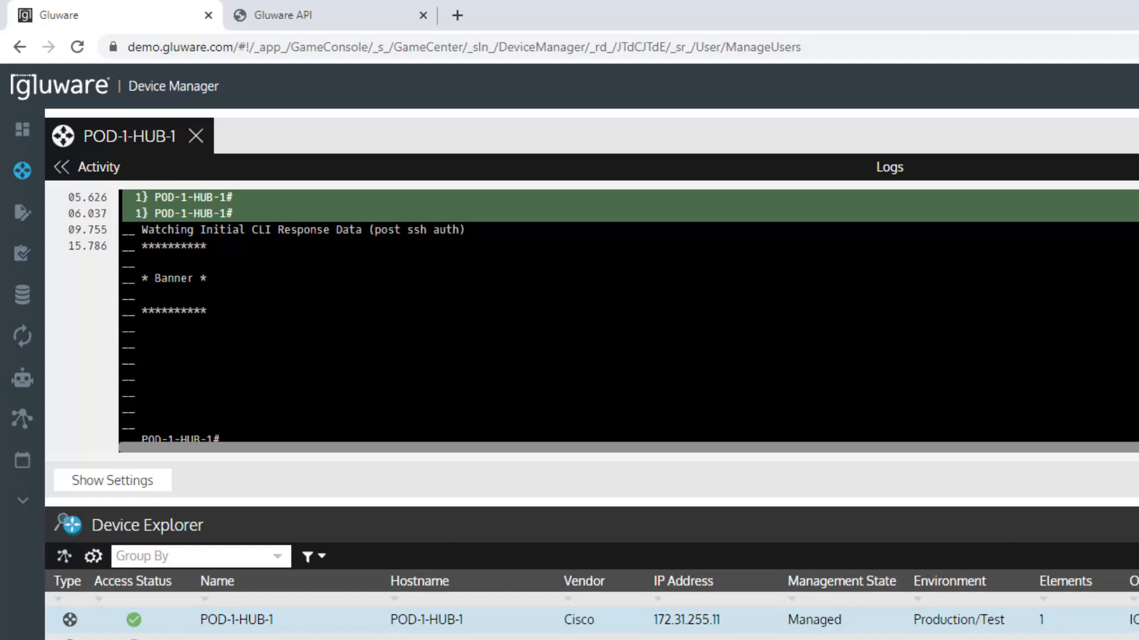
pyautogui.scroll(-3, 522, 364)
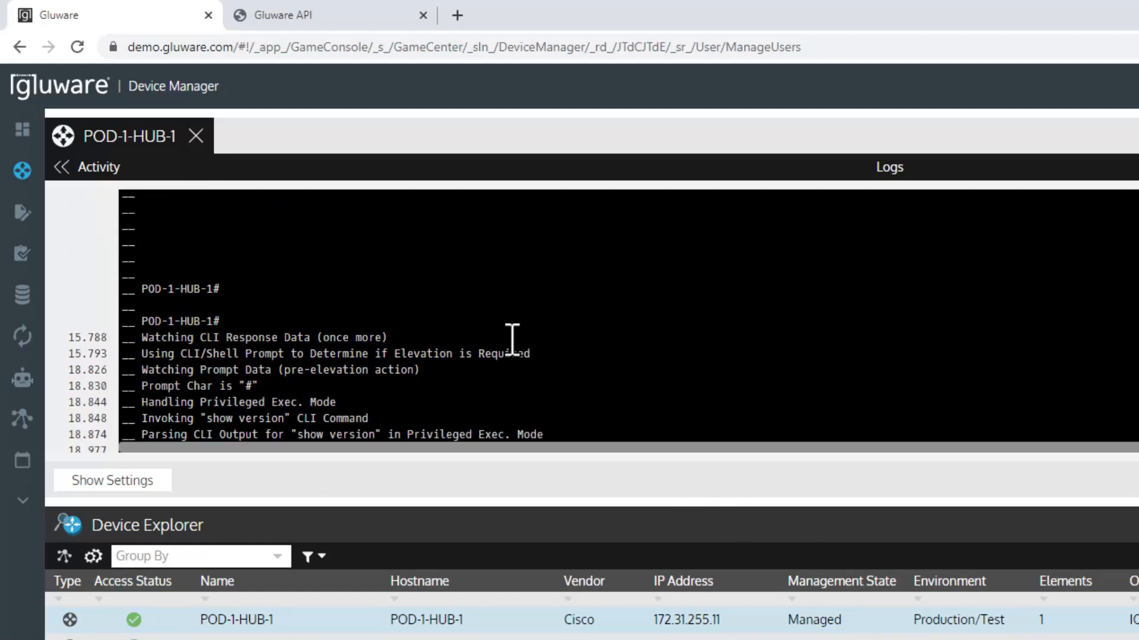
pyautogui.scroll(-1, 512, 338)
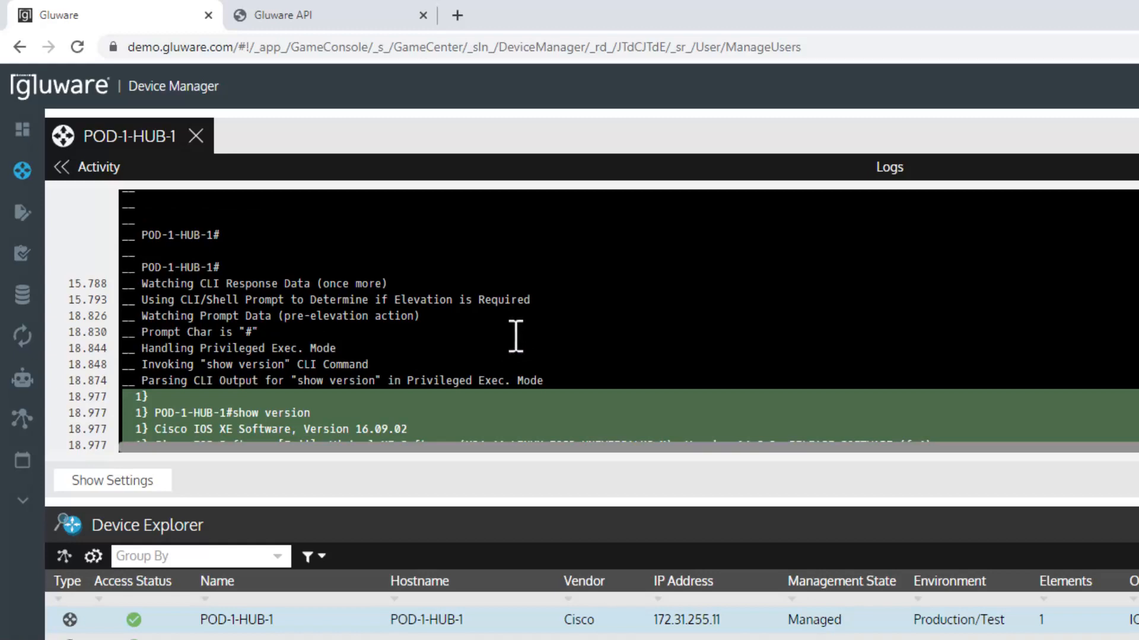
pyautogui.scroll(-6, 272, 365)
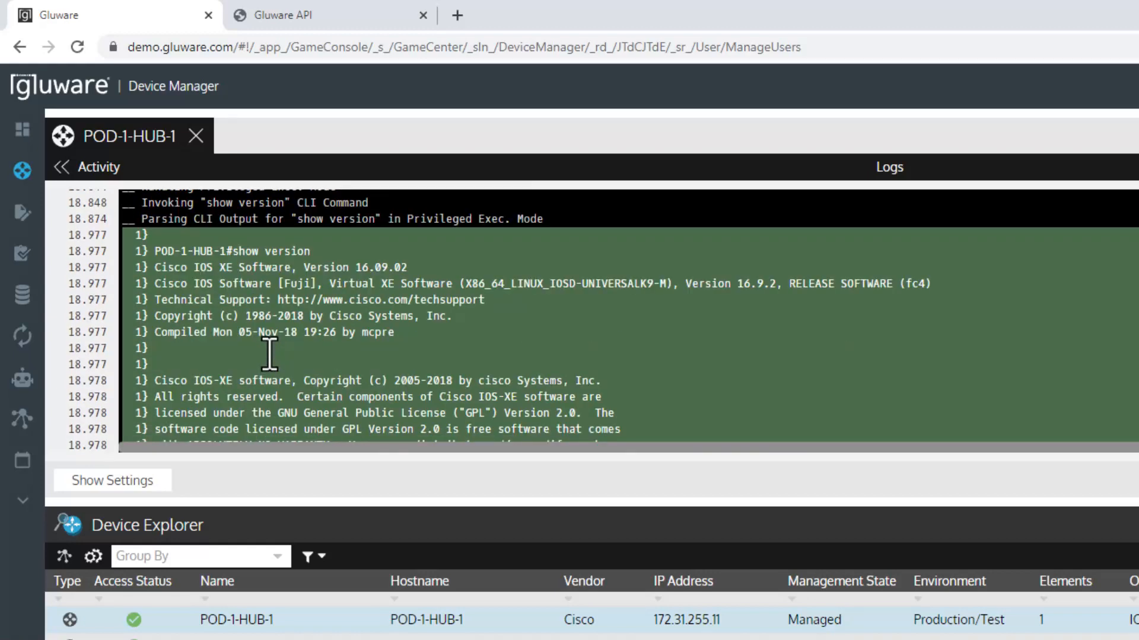
pyautogui.scroll(-10, 269, 354)
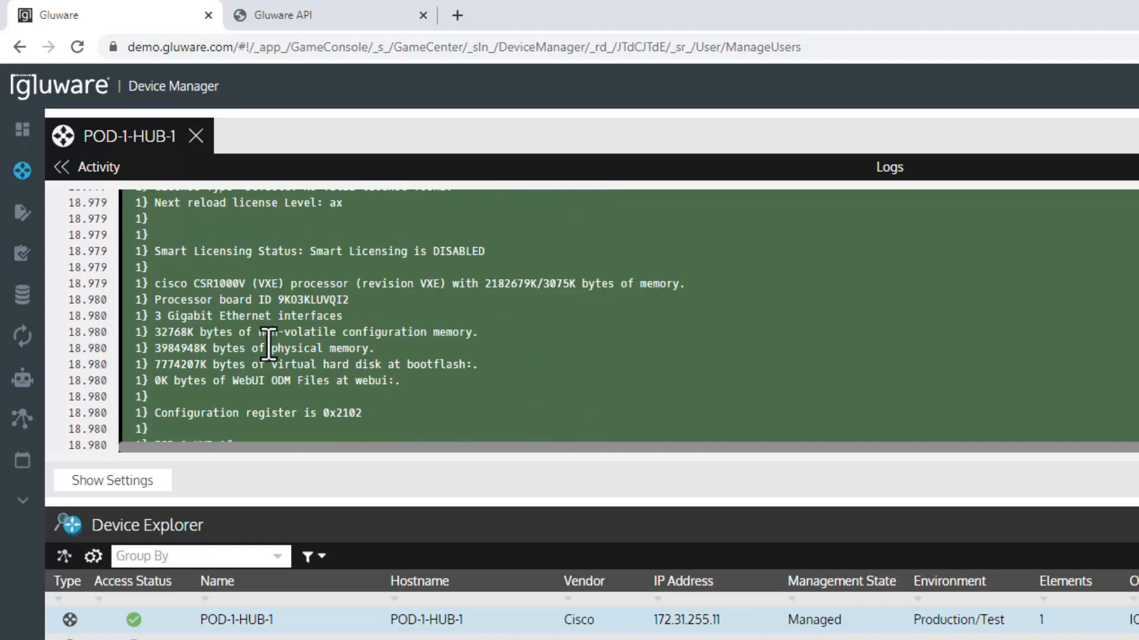
pyautogui.scroll(3, 268, 344)
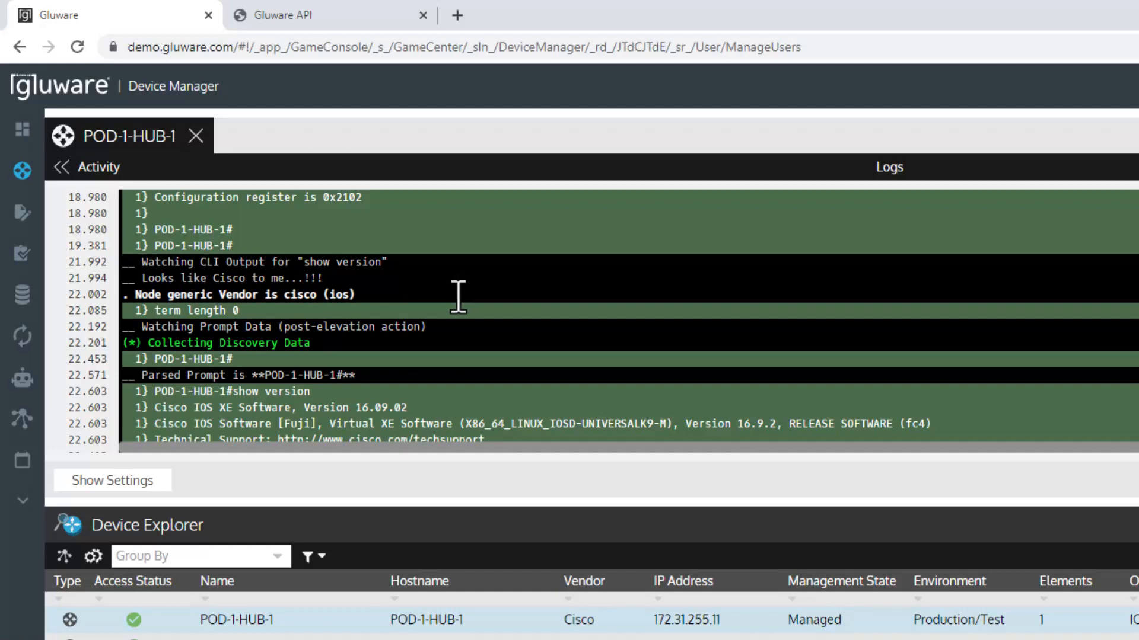
pyautogui.scroll(-1, 458, 296)
pyautogui.scroll(1, 458, 296)
pyautogui.moveTo(161, 278); pyautogui.dragTo(409, 295)
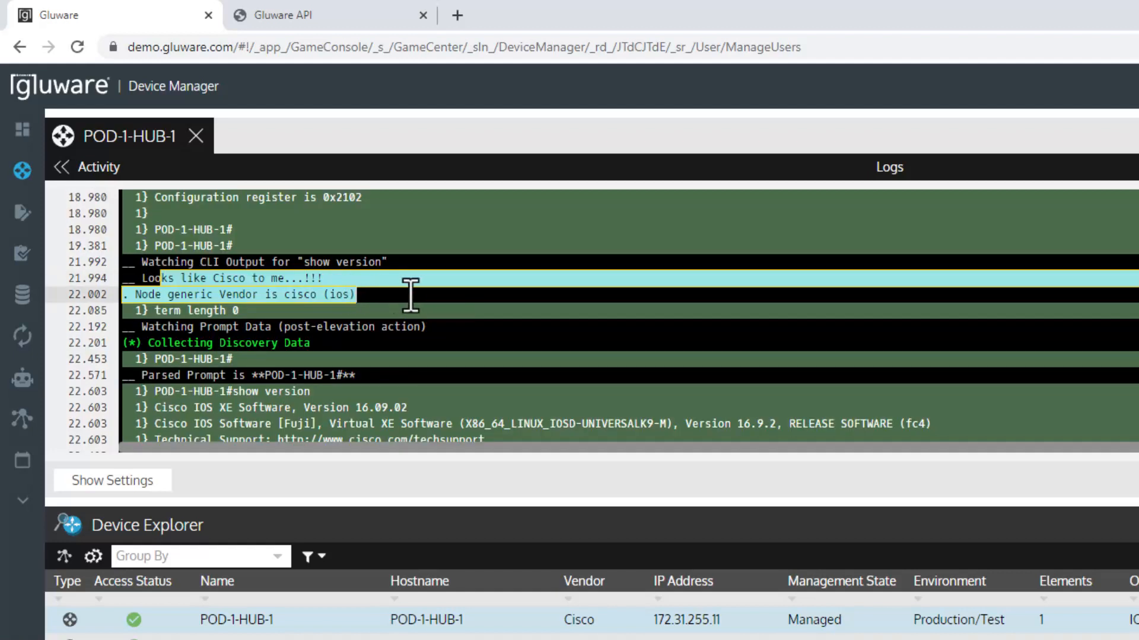
pyautogui.scroll(-1, 577, 332)
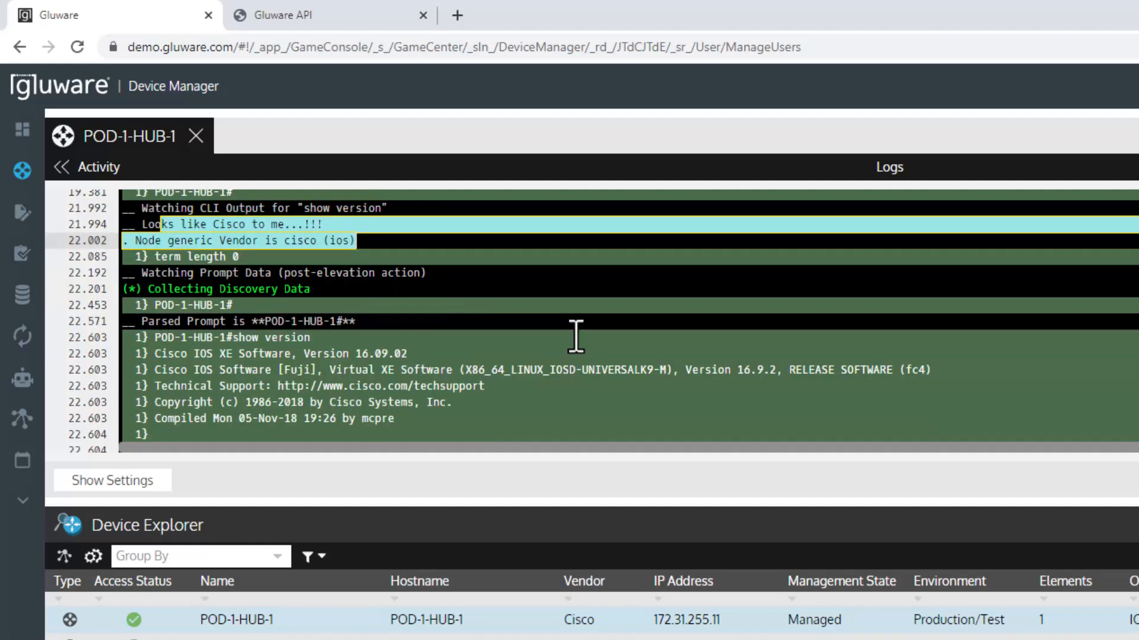
# - Examine the Collecting Discovery Data part of the log, covering the show version, show inventory, show boot and dir command outputs
pyautogui.click(169, 294)
pyautogui.moveTo(168, 292); pyautogui.dragTo(341, 291)
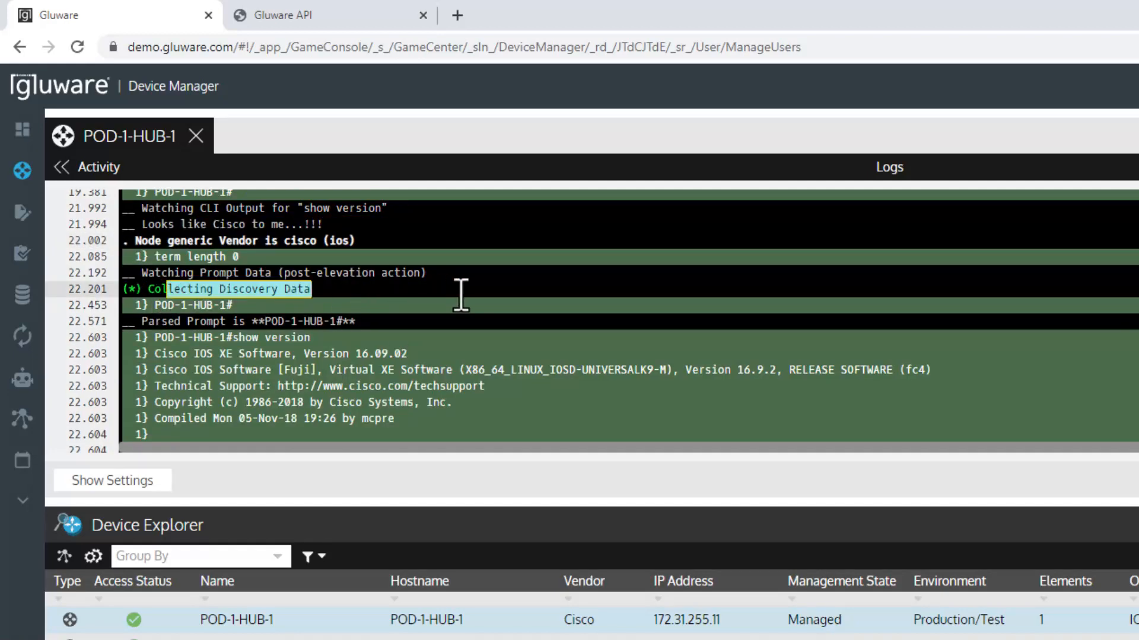
pyautogui.scroll(-15, 677, 340)
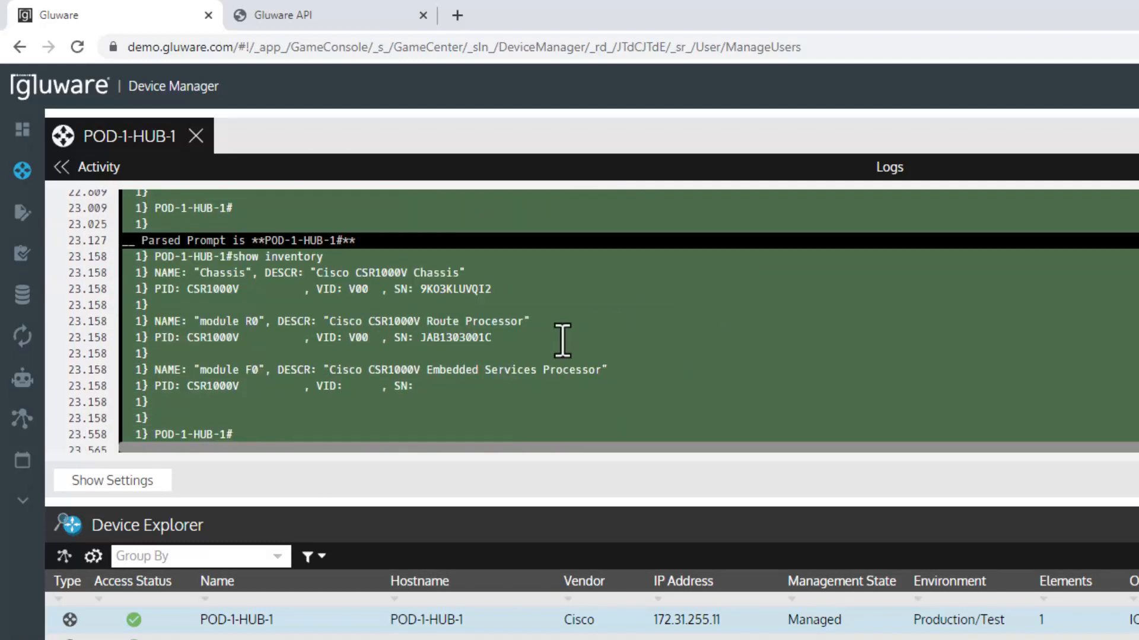
pyautogui.scroll(-1, 560, 339)
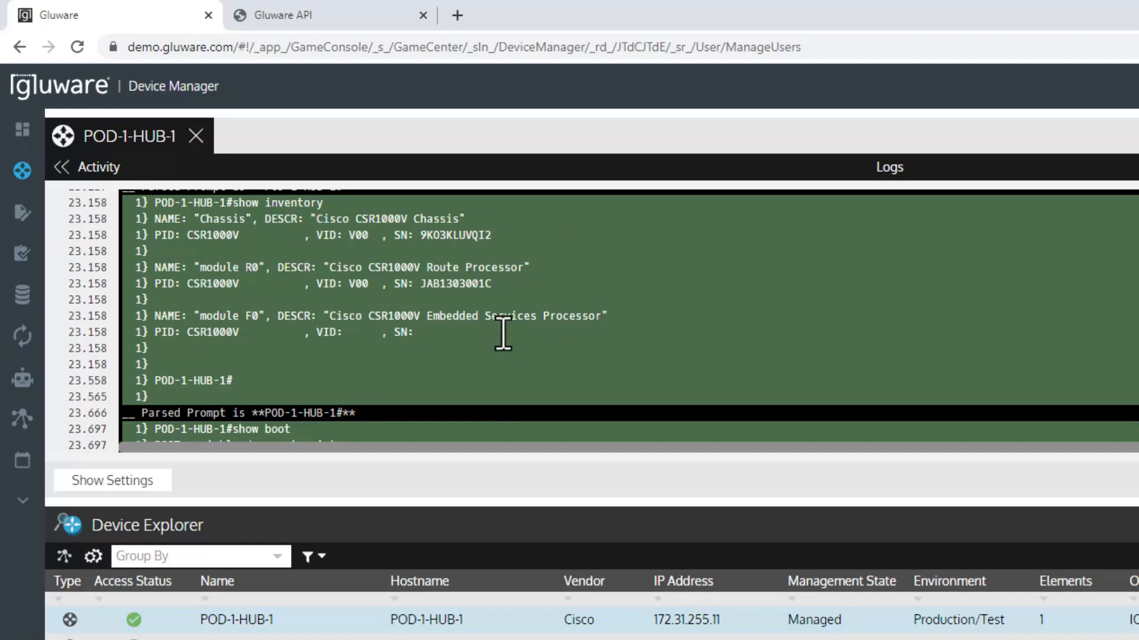
pyautogui.scroll(-2, 503, 333)
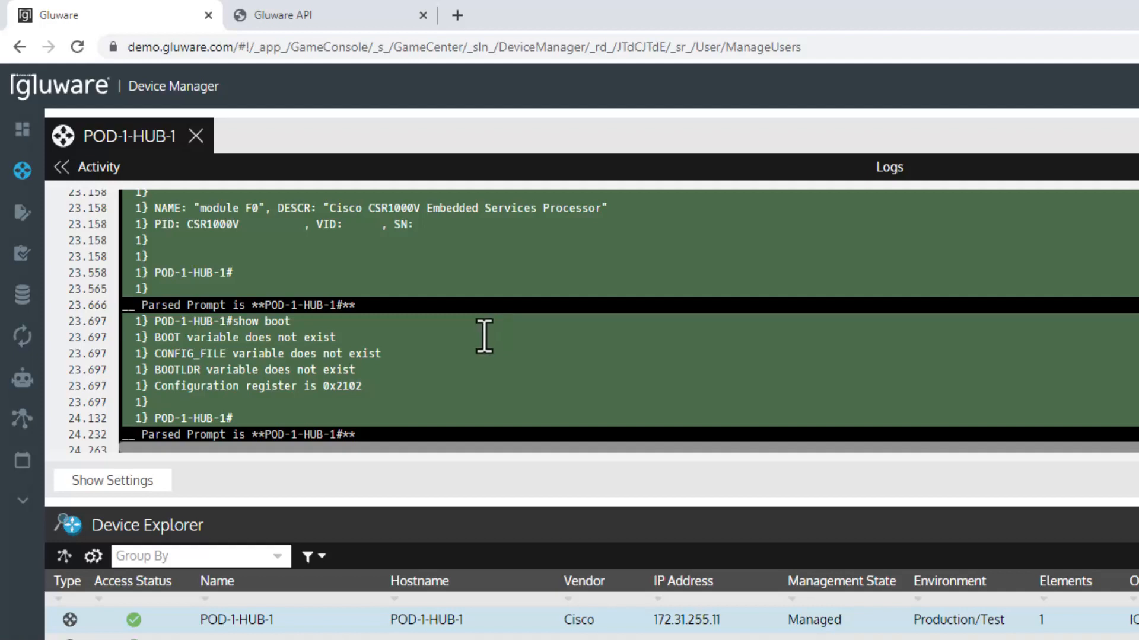
pyautogui.scroll(-5, 485, 336)
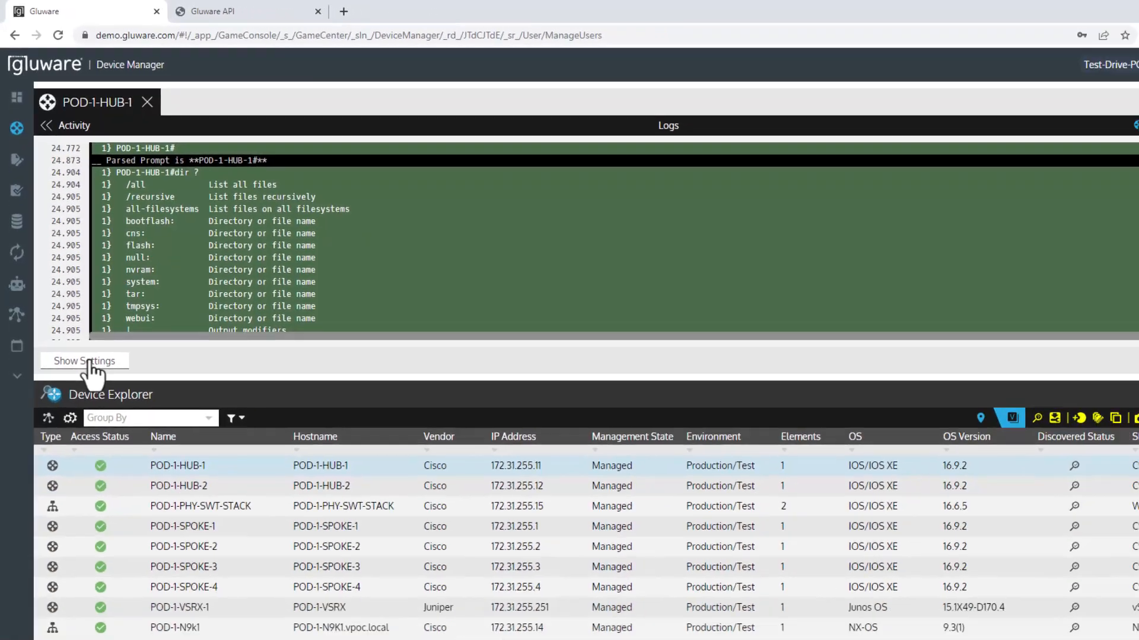
# - Show the log settings, review the line label options while keeping Time Passed, and hide the settings again
pyautogui.click(89, 363)
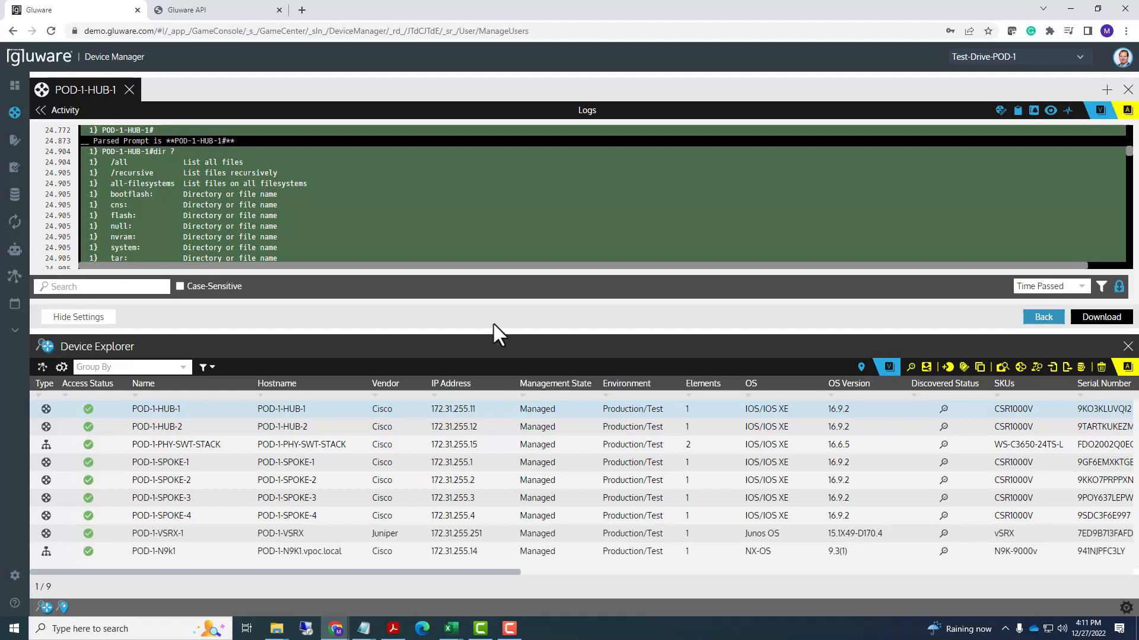
pyautogui.click(1080, 291)
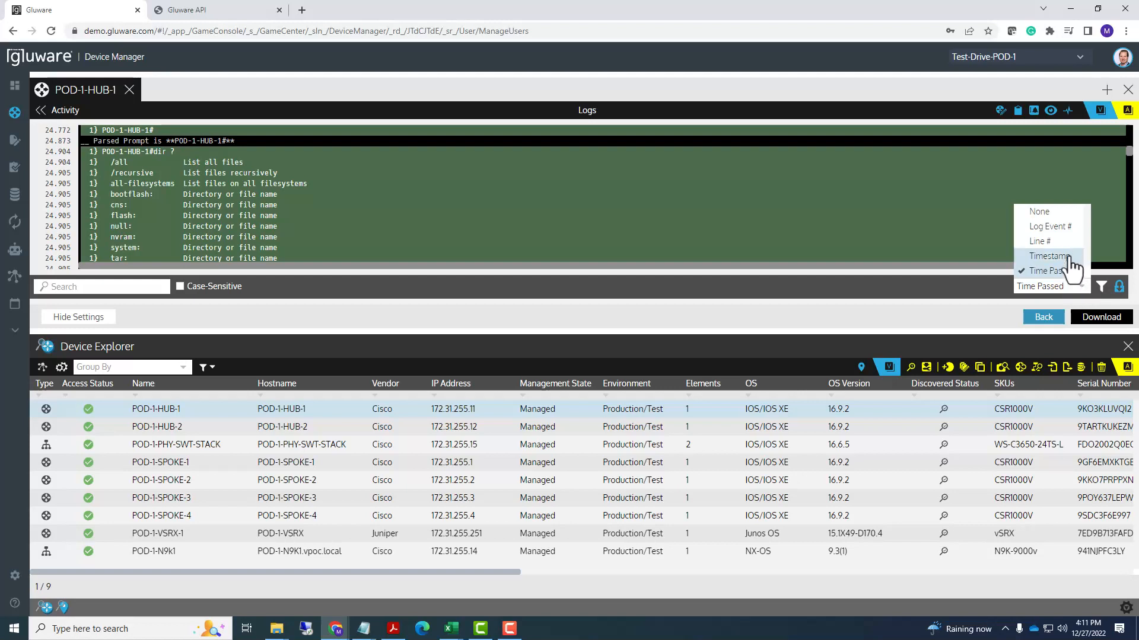
pyautogui.click(1054, 272)
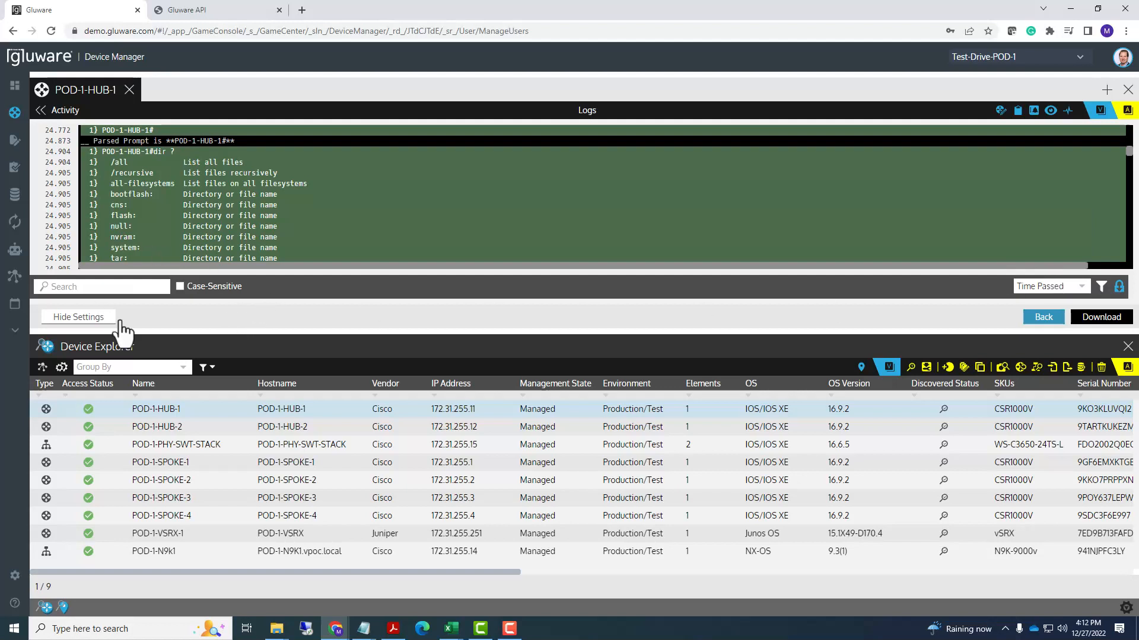
pyautogui.click(88, 318)
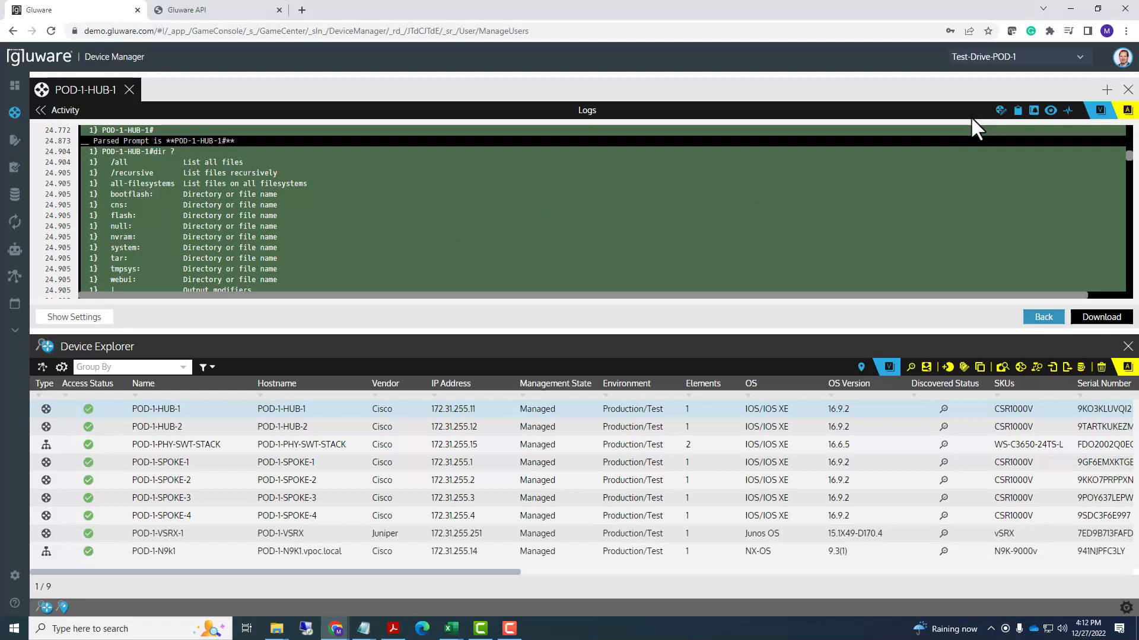
# - View the captured configuration of POD-1-HUB-1, make more room for Device Explorer and close the device's details
pyautogui.click(1050, 110)
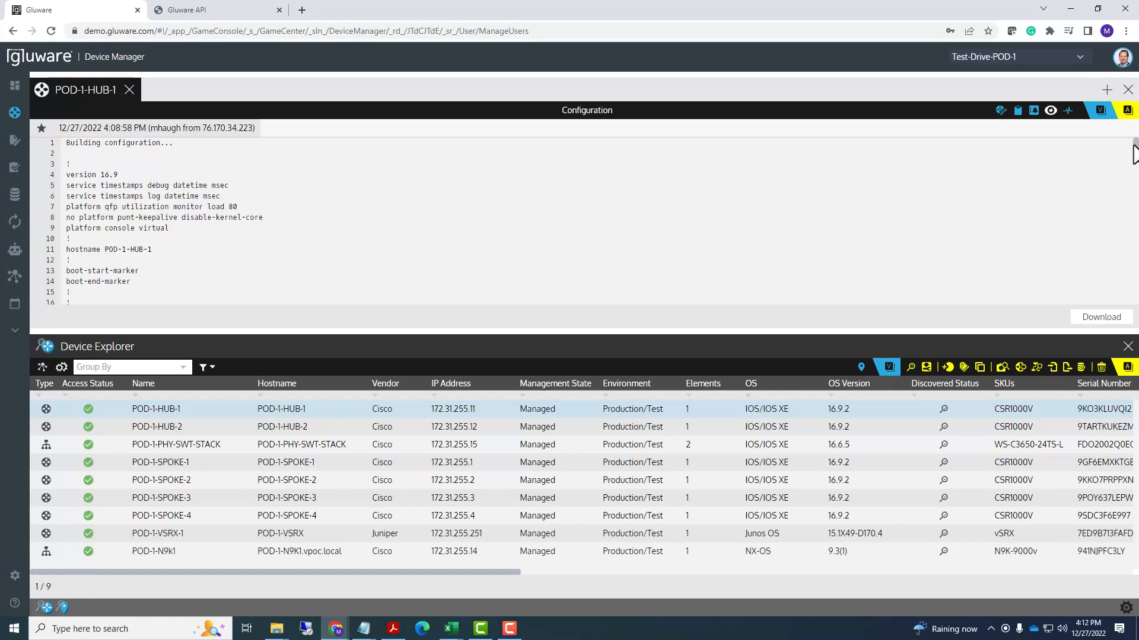
pyautogui.moveTo(1134, 153)
pyautogui.mouseDown()
pyautogui.moveTo(1127, 330)
pyautogui.moveTo(1135, 135)
pyautogui.mouseUp()
pyautogui.moveTo(423, 331); pyautogui.dragTo(417, 280)
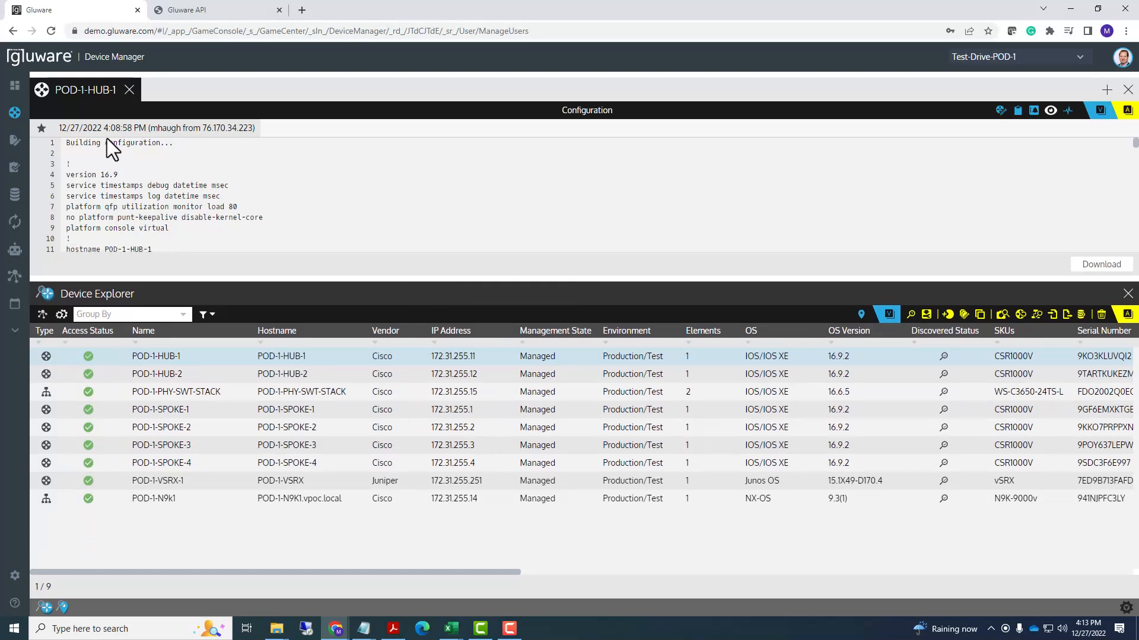
pyautogui.click(128, 90)
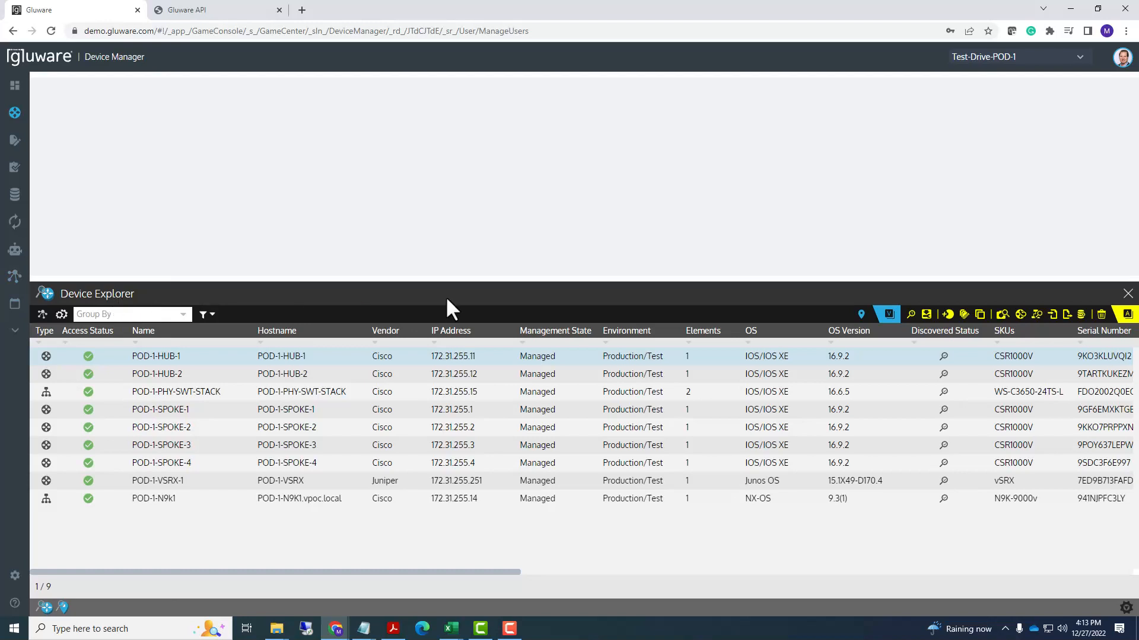
# - Start a new Network Discovery plan from POD-1-HUB-1, enlarge its details area and set the search type to Exhaustive
pyautogui.click(1037, 321)
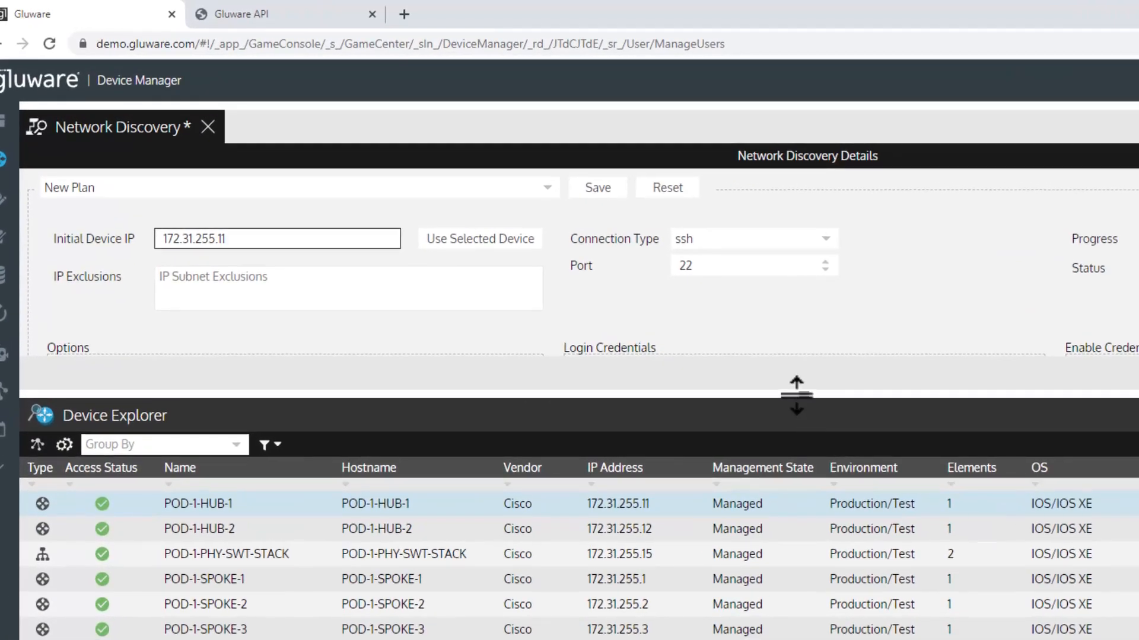
pyautogui.moveTo(795, 395); pyautogui.dragTo(783, 635)
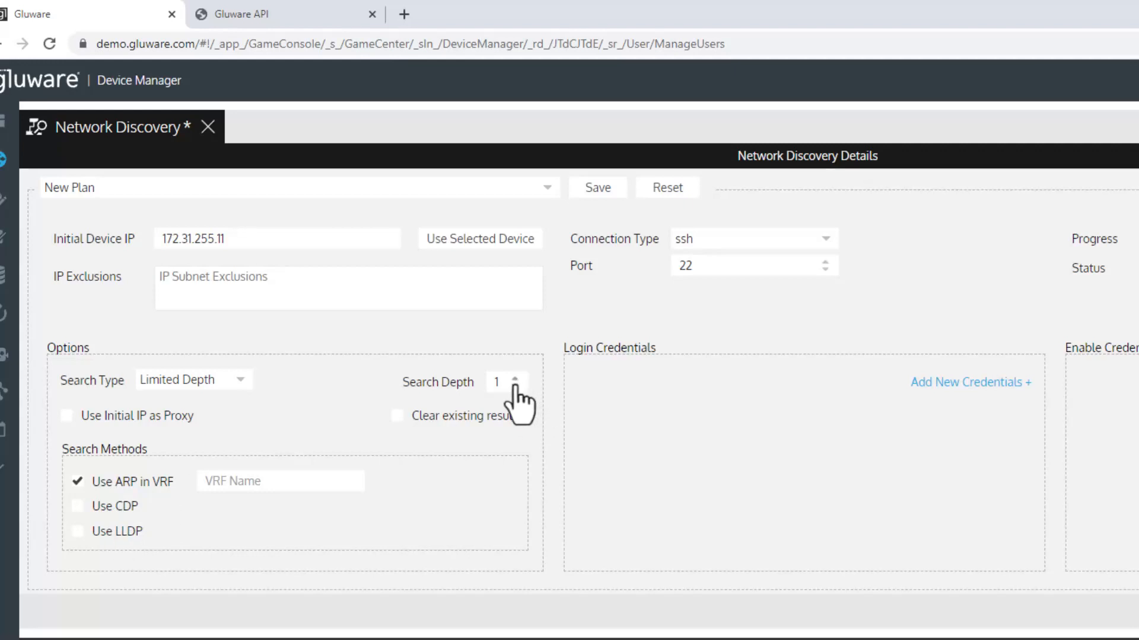
pyautogui.click(238, 380)
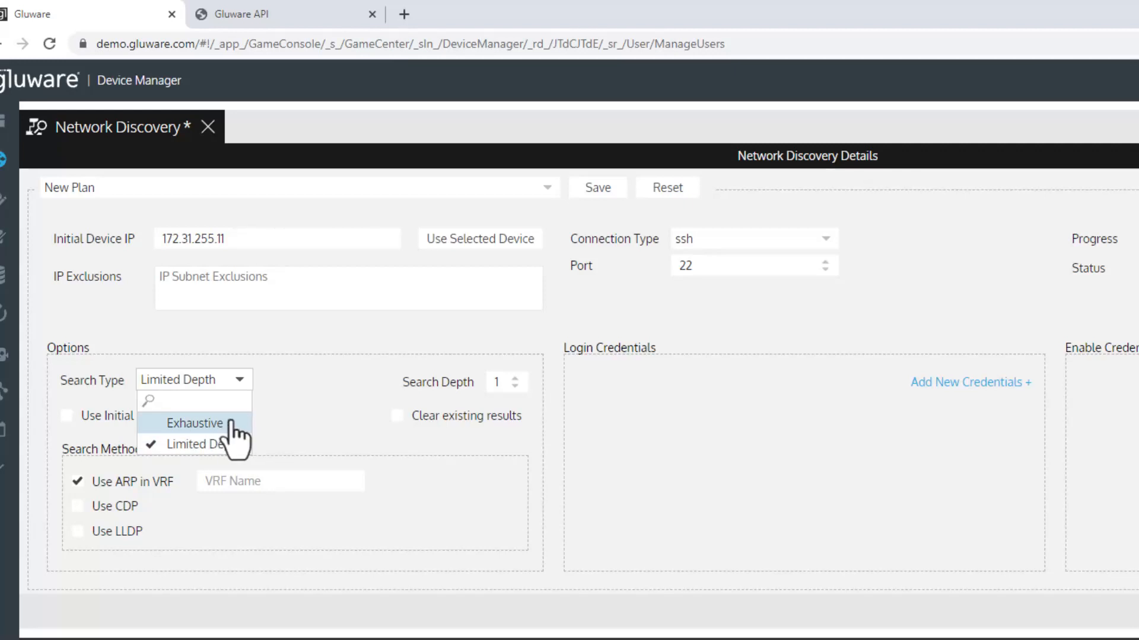
pyautogui.click(499, 384)
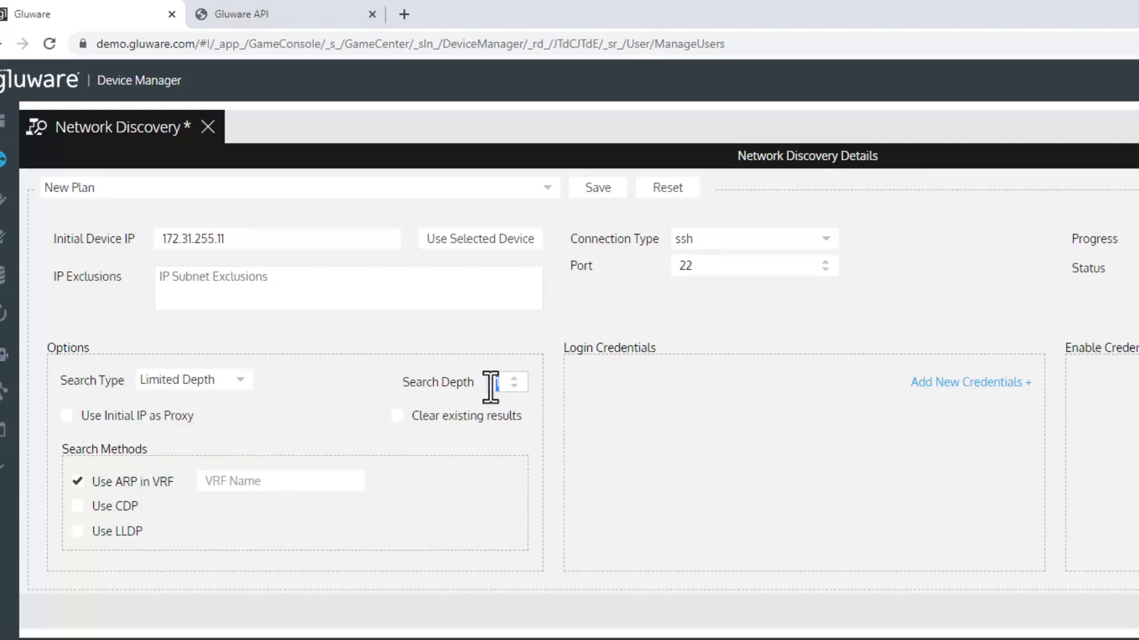
pyautogui.click(240, 383)
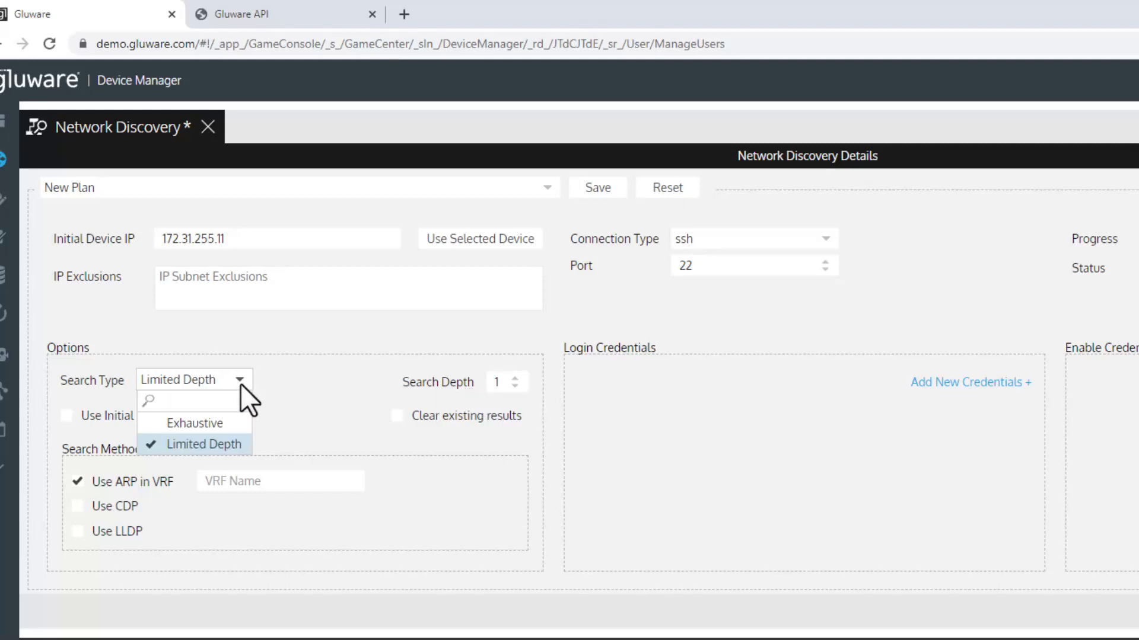
pyautogui.click(233, 423)
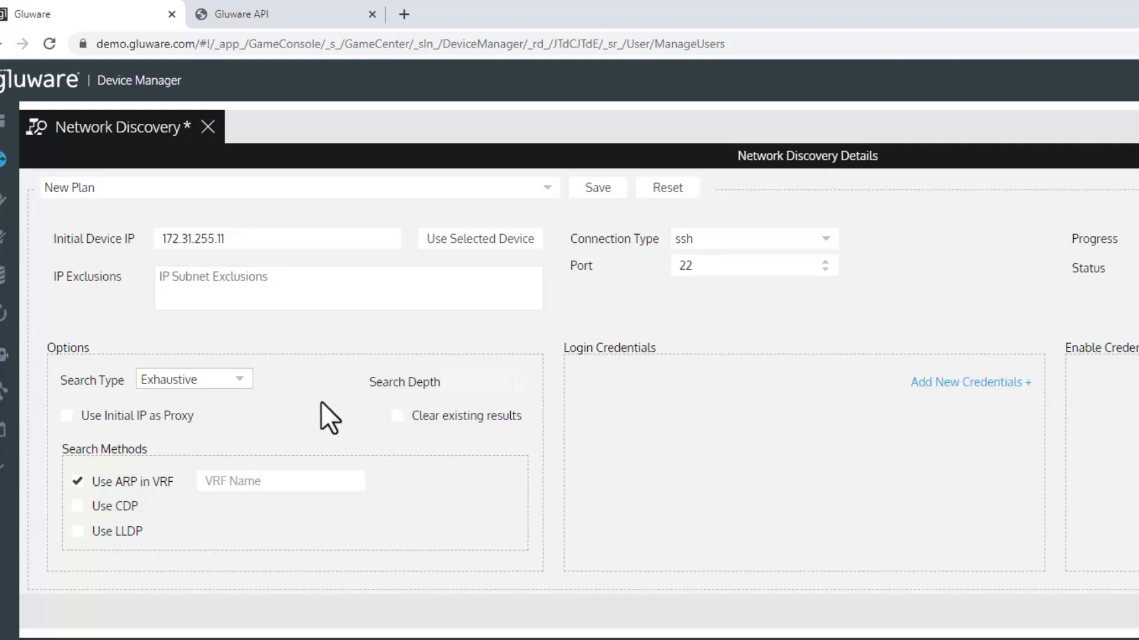
# - Fill in the plan's initial device IP and login credentials from the device selected in Device Explorer
pyautogui.click(346, 240)
pyautogui.moveTo(345, 240); pyautogui.dragTo(143, 232)
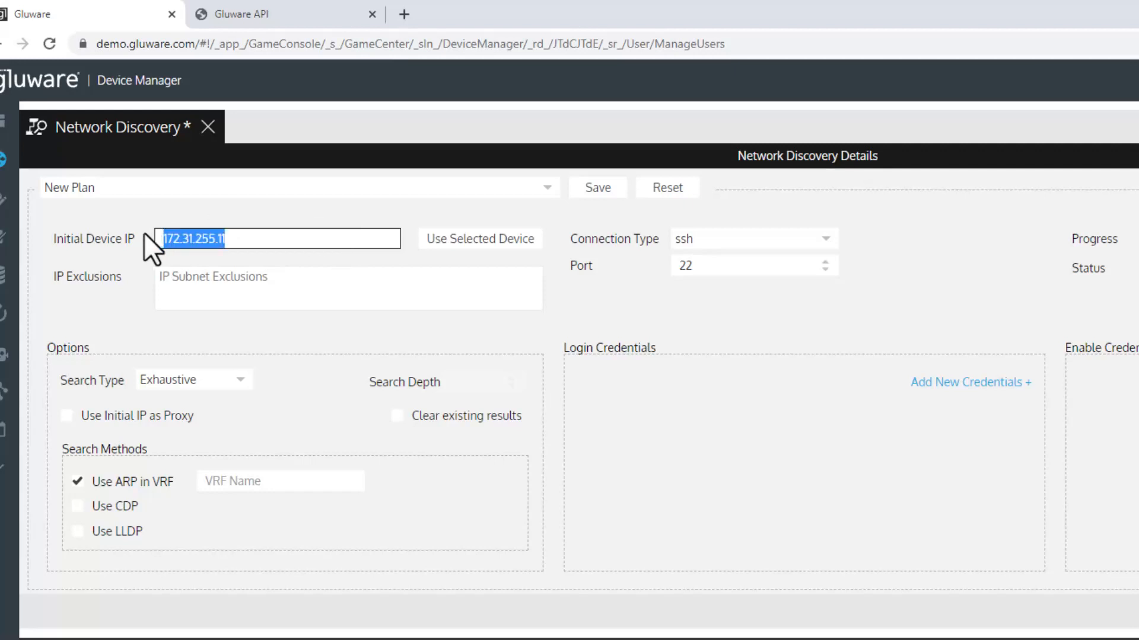
pyautogui.click(460, 245)
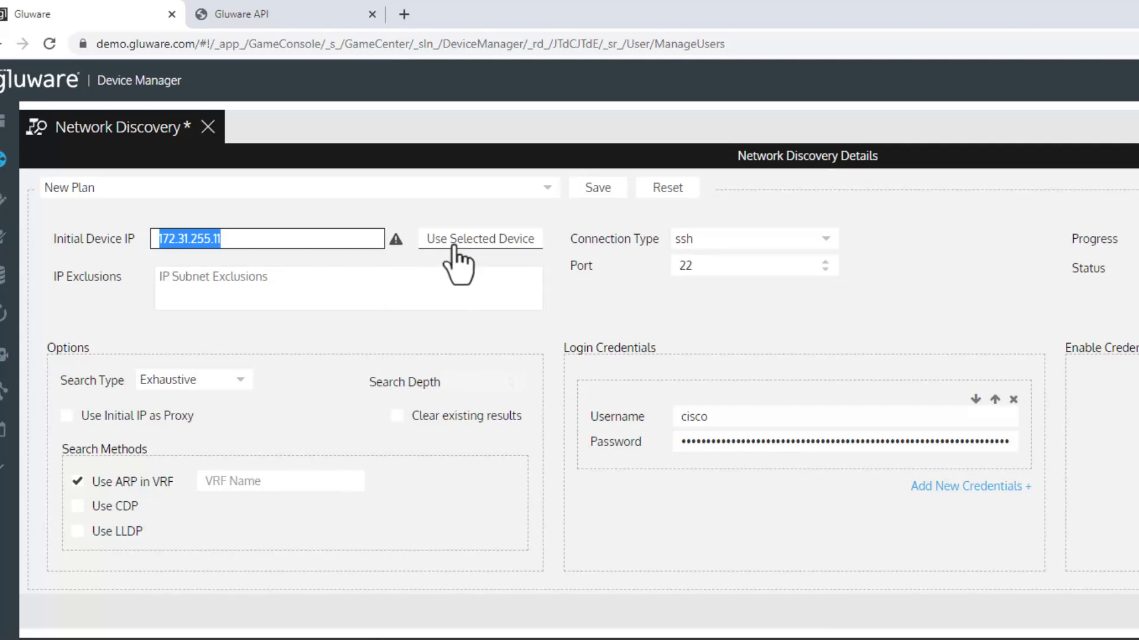
pyautogui.moveTo(394, 241)
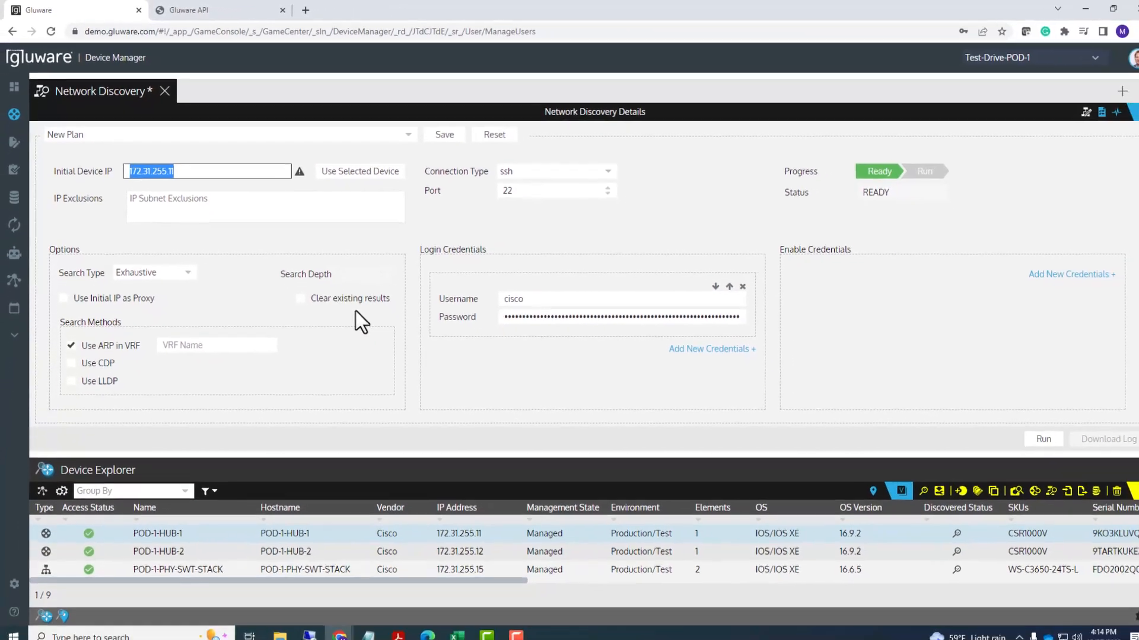
# - Review the network discovery plan down to the Discovery Log area and run it
pyautogui.scroll(-2, 474, 433)
pyautogui.scroll(1, 436, 434)
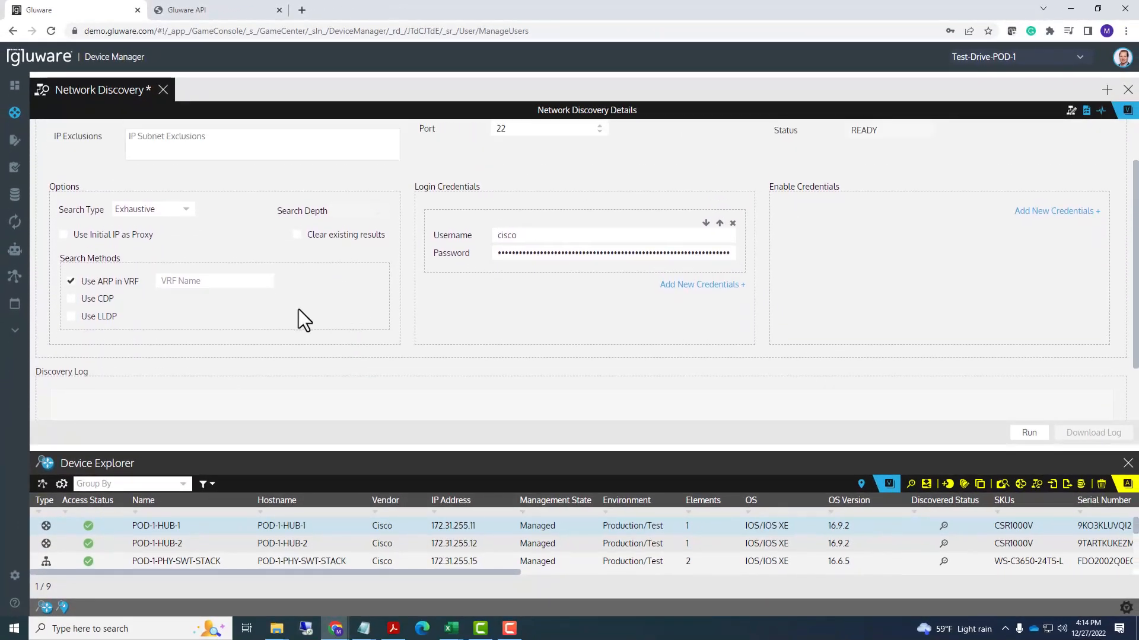
pyautogui.scroll(1, 396, 341)
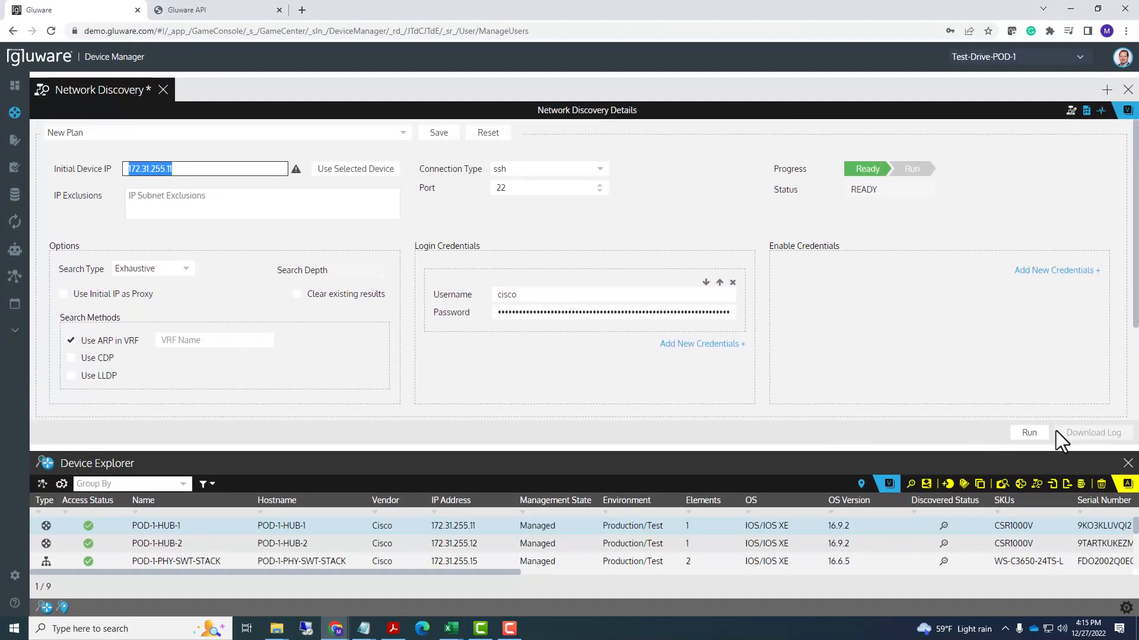
pyautogui.click(1029, 433)
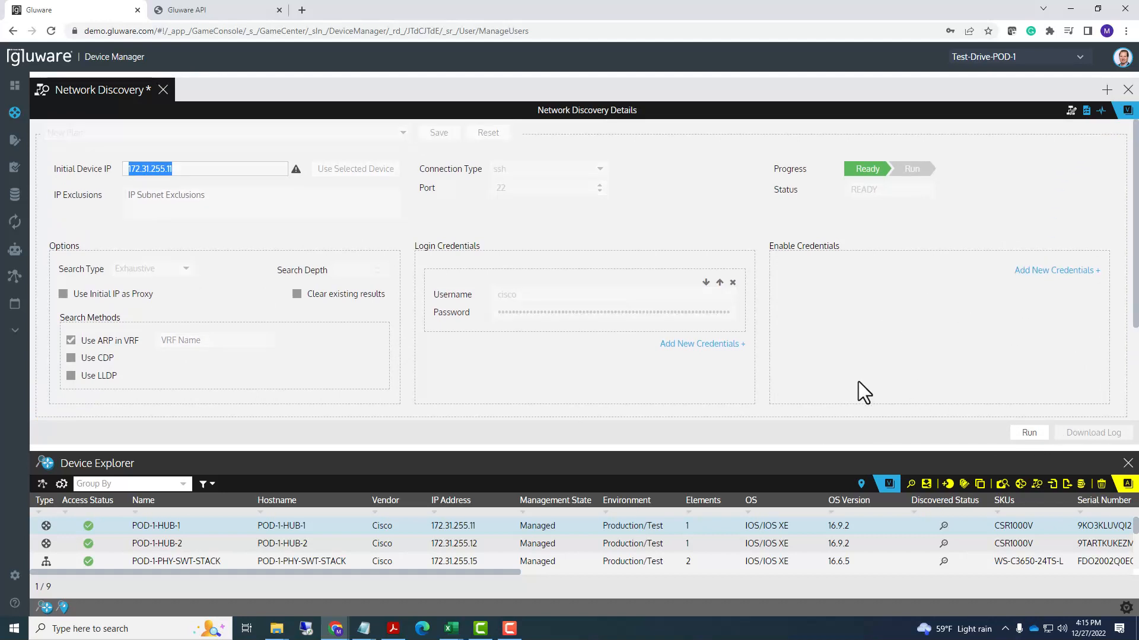
# - Display the network discovery results and look across their columns from device name to log
pyautogui.click(1086, 111)
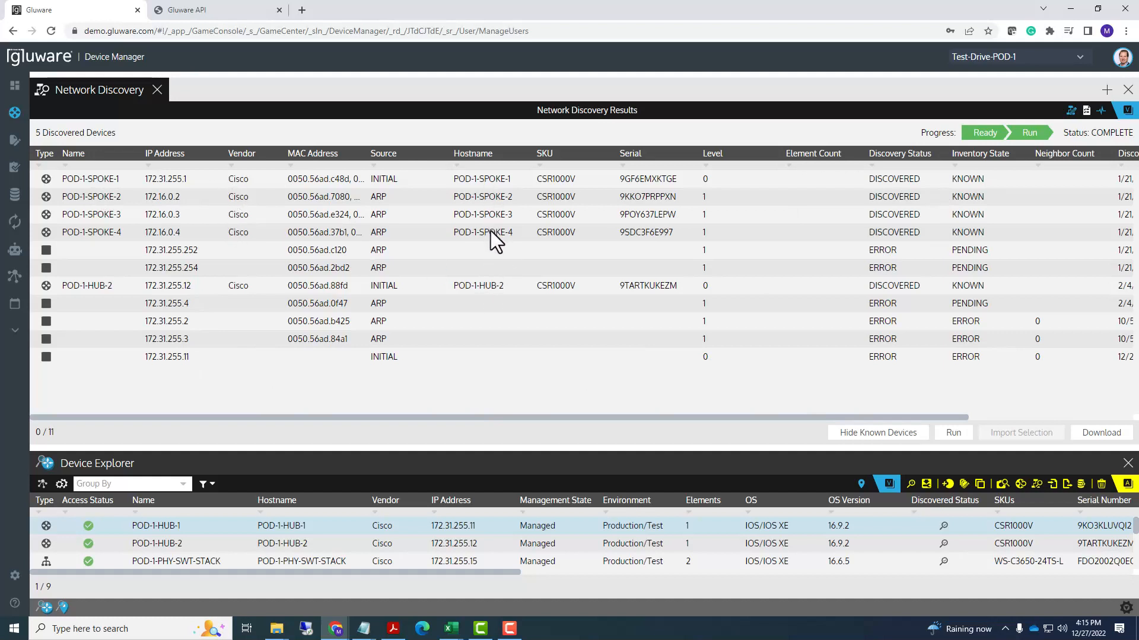
pyautogui.moveTo(590, 421); pyautogui.dragTo(727, 422)
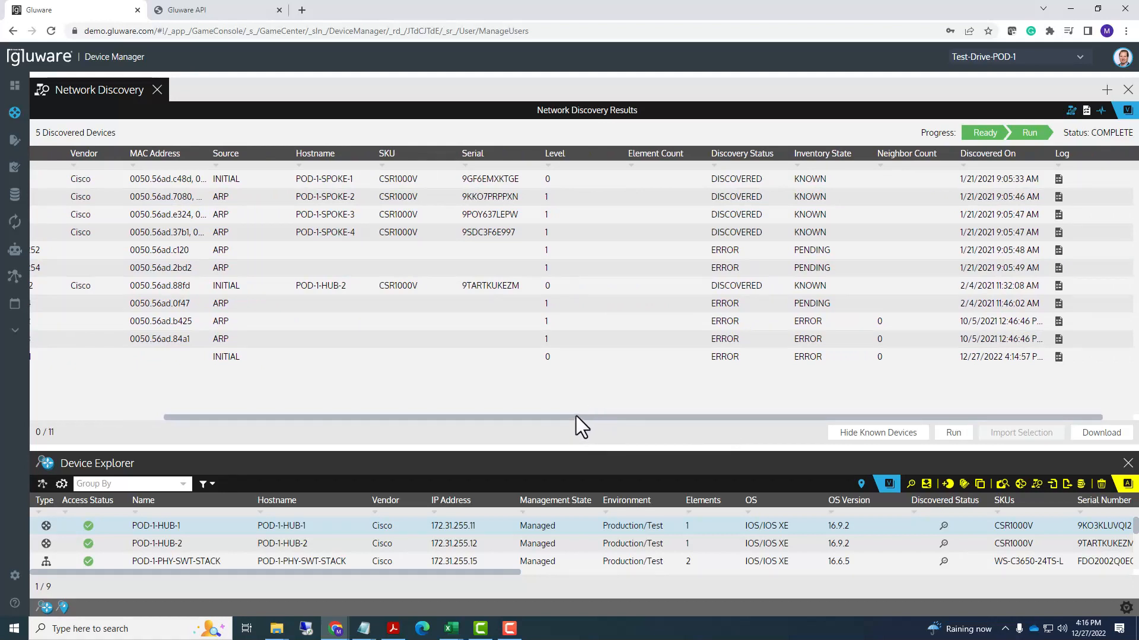
pyautogui.moveTo(575, 417); pyautogui.dragTo(574, 417)
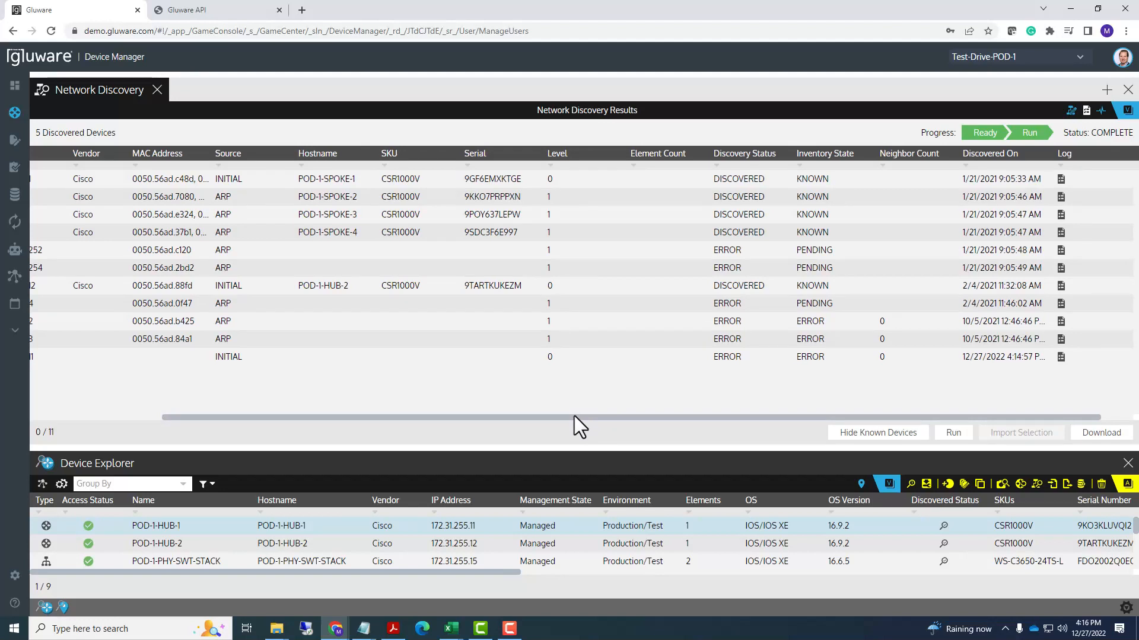
pyautogui.moveTo(574, 415); pyautogui.dragTo(458, 413)
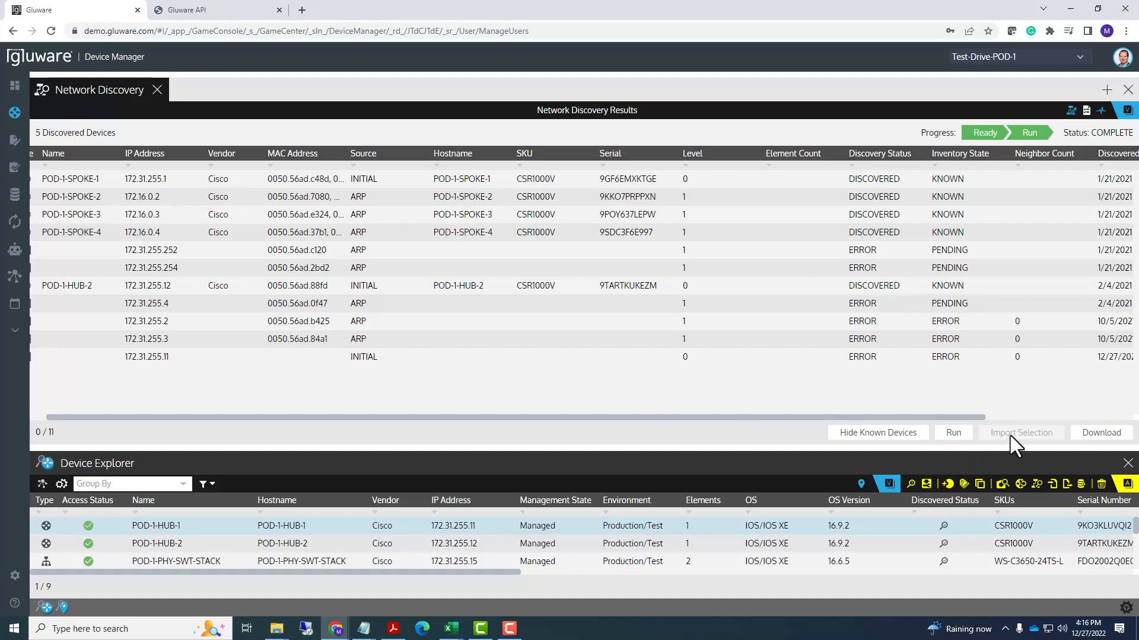
pyautogui.moveTo(702, 417); pyautogui.dragTo(536, 426)
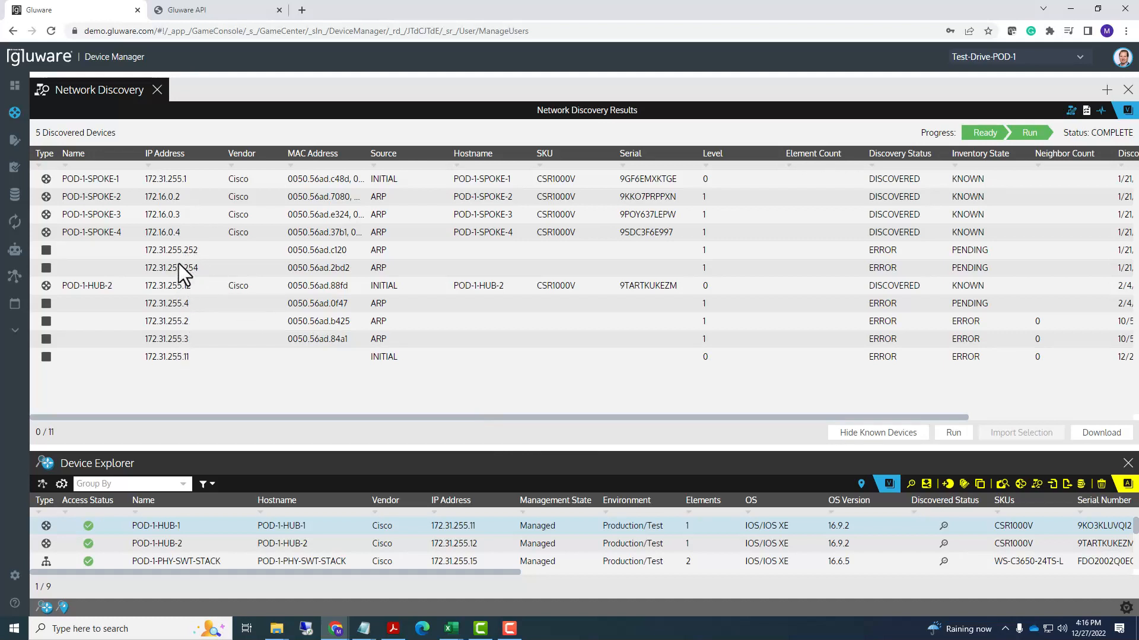
# - Preview the log of the failed device 172.31.255.254, enlarge Device Explorer and close Network Discovery
pyautogui.moveTo(956, 417); pyautogui.dragTo(1095, 413)
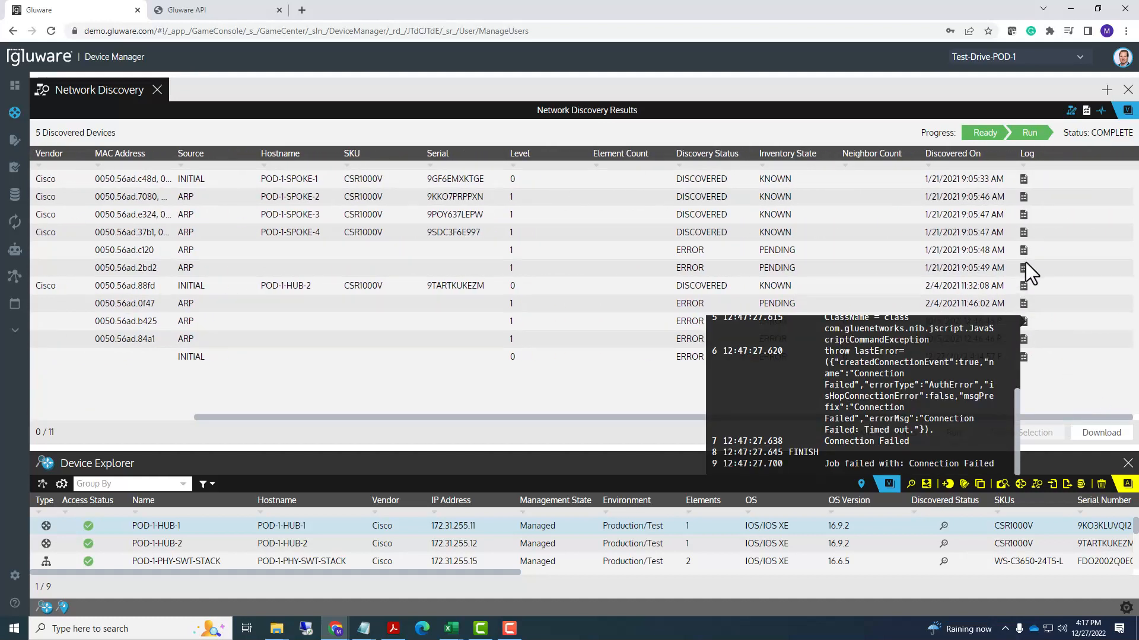
pyautogui.moveTo(1024, 268)
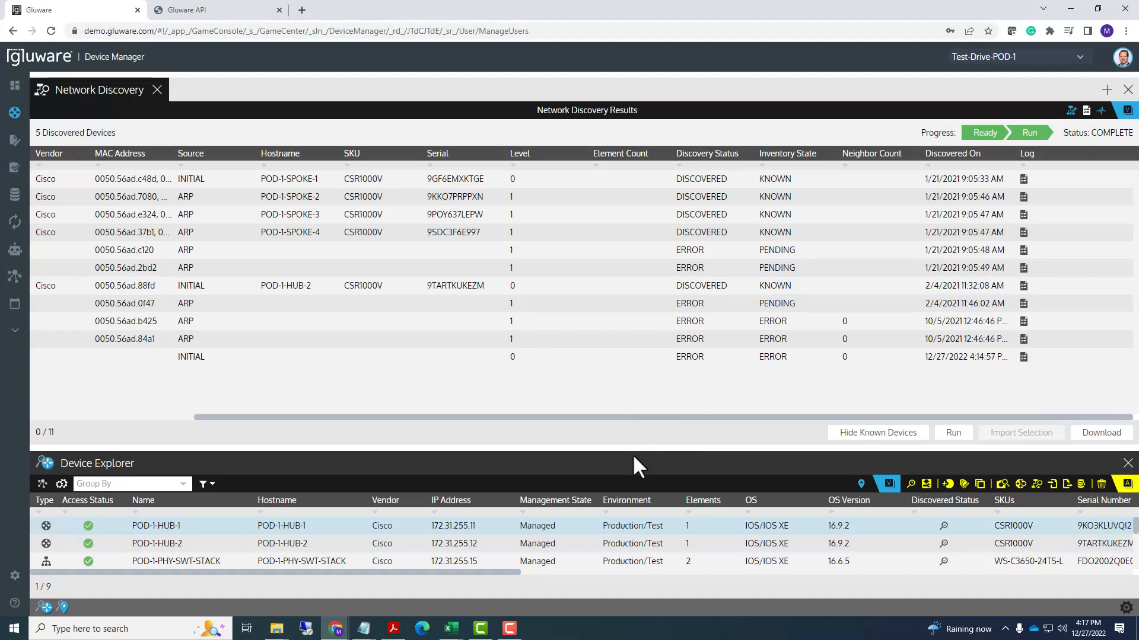
pyautogui.moveTo(628, 446); pyautogui.dragTo(600, 278)
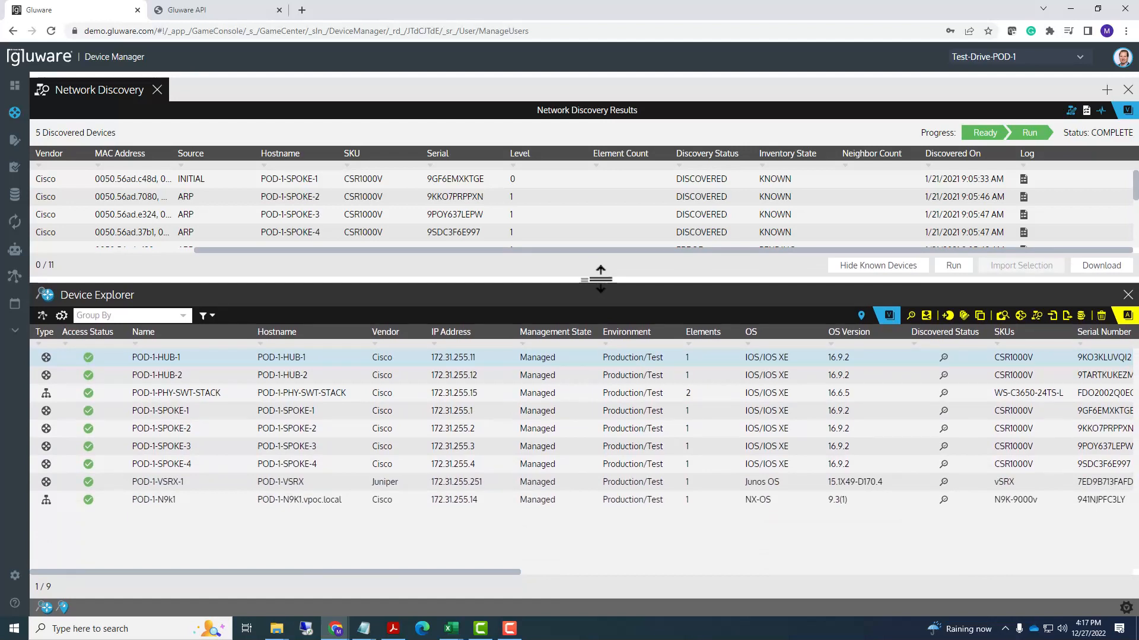
pyautogui.click(157, 90)
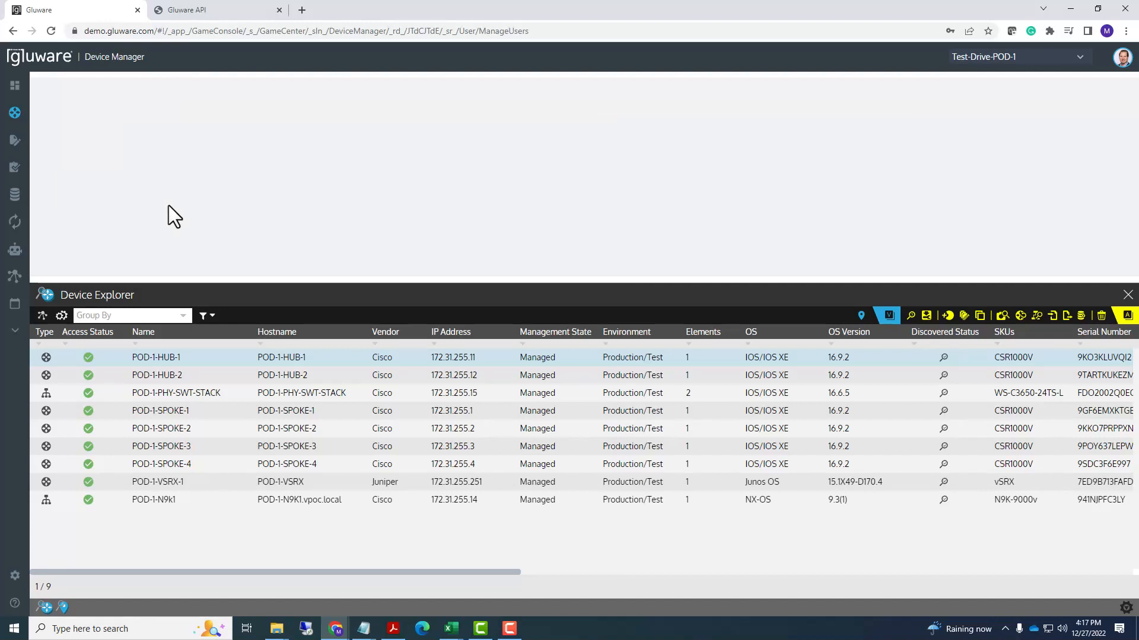
# - Switch to the Gluware API documentation and show its start page at demo.gluware.com/api-docs/
pyautogui.click(234, 13)
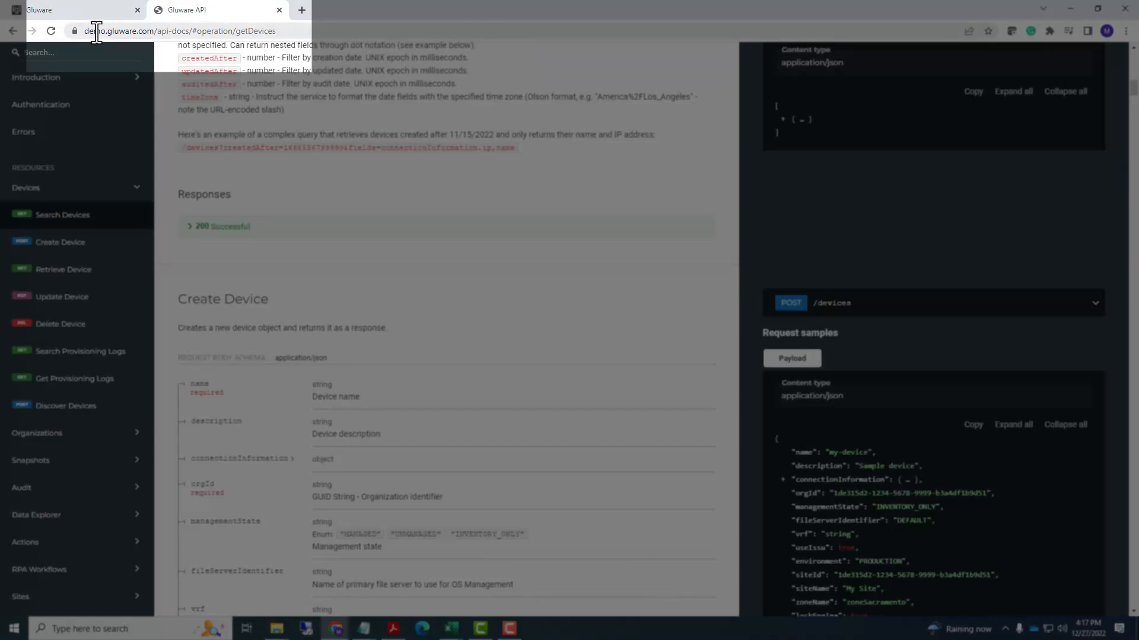
pyautogui.moveTo(87, 33); pyautogui.dragTo(219, 35)
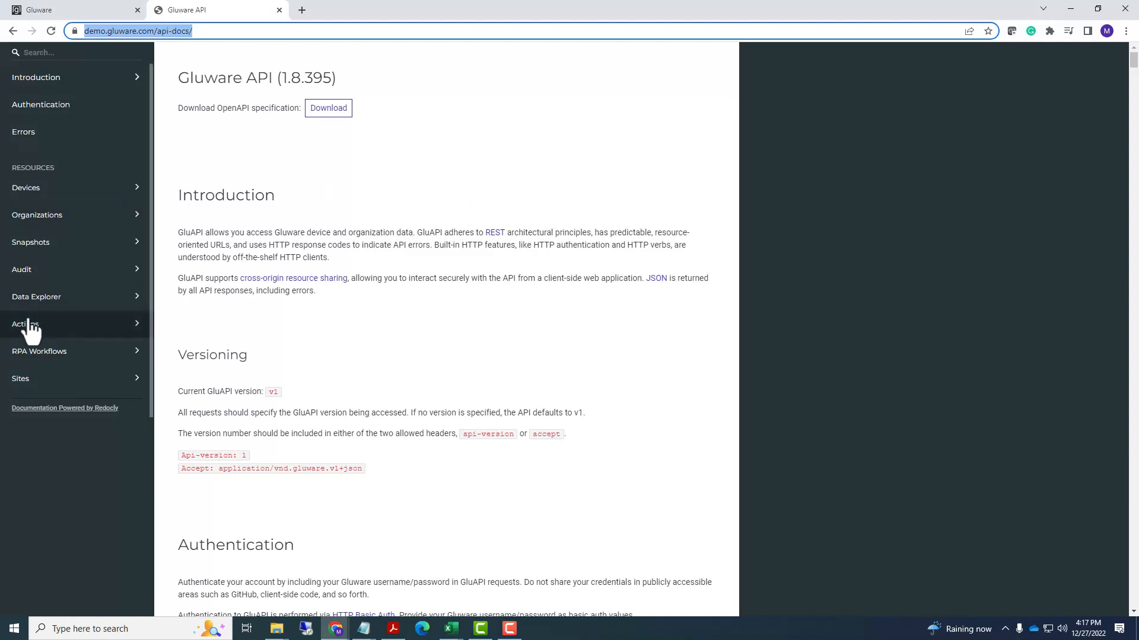
# - Display the Devices section of the API documentation with its requests, and return to Device Manager
pyautogui.click(23, 187)
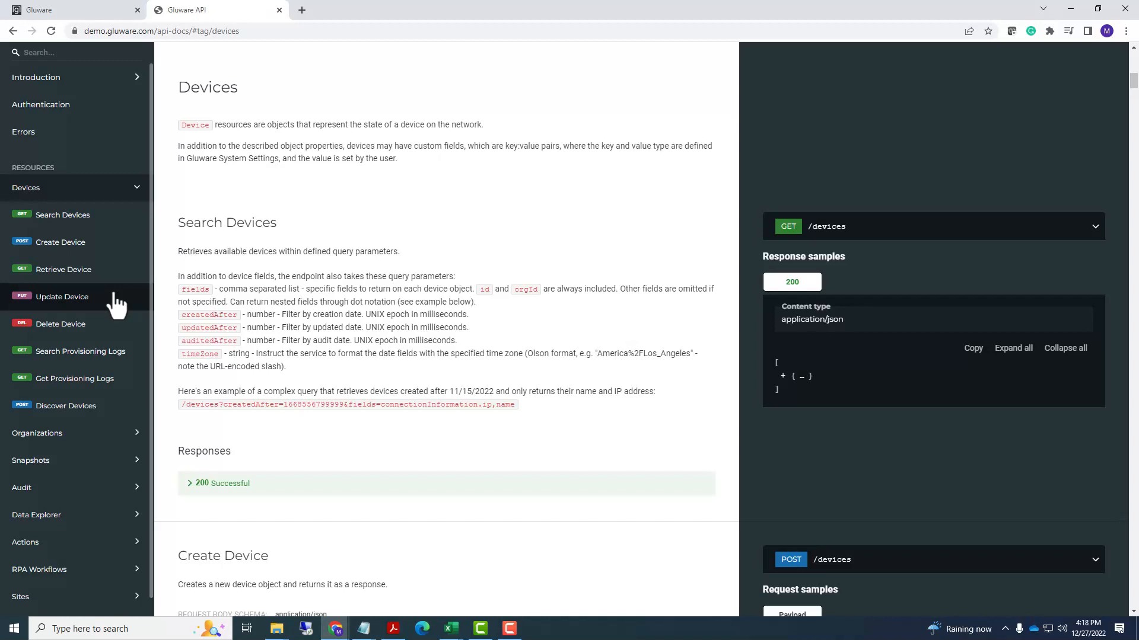
pyautogui.click(82, 10)
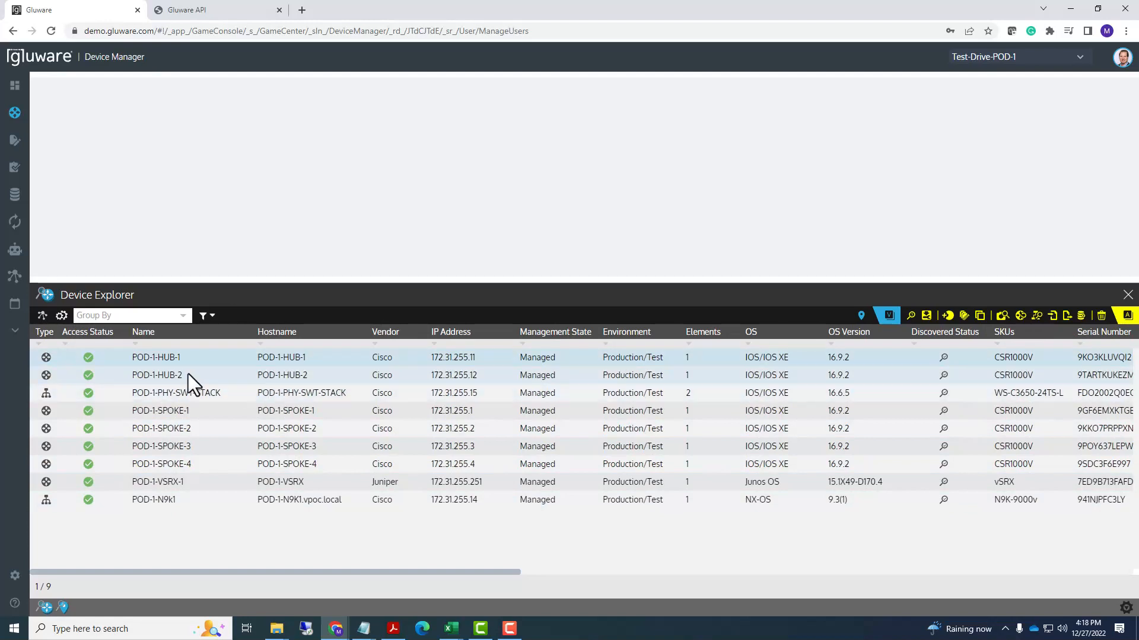
# - Look through the list of available Device Explorer columns and close it unchanged
pyautogui.click(61, 316)
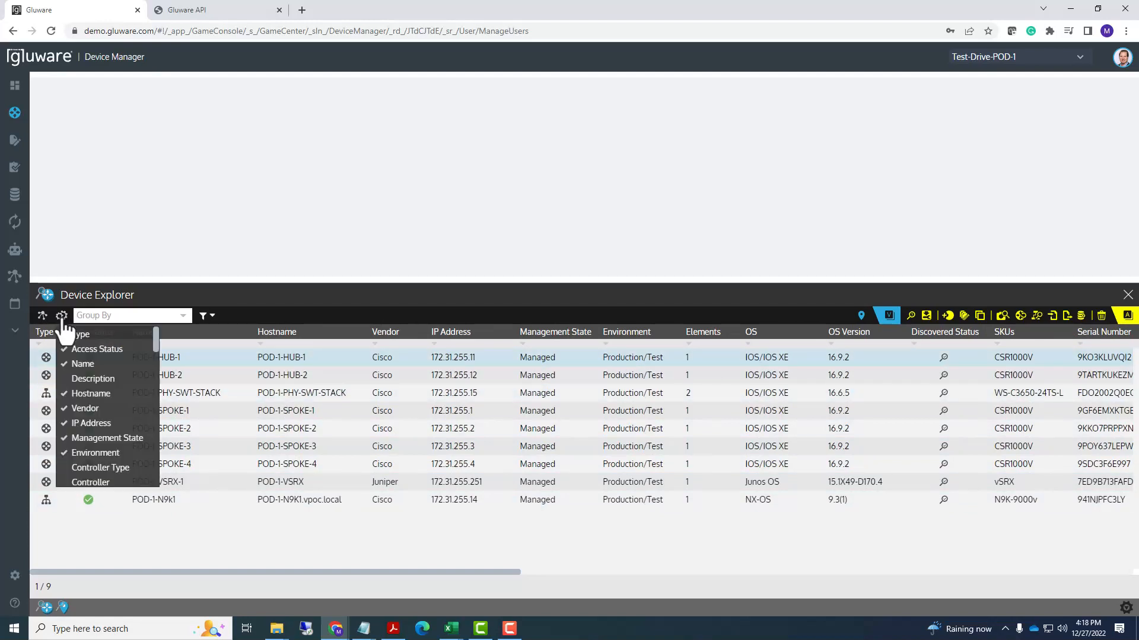
pyautogui.scroll(-5, 112, 388)
pyautogui.scroll(-2, 113, 389)
pyautogui.scroll(6, 112, 388)
pyautogui.click(249, 287)
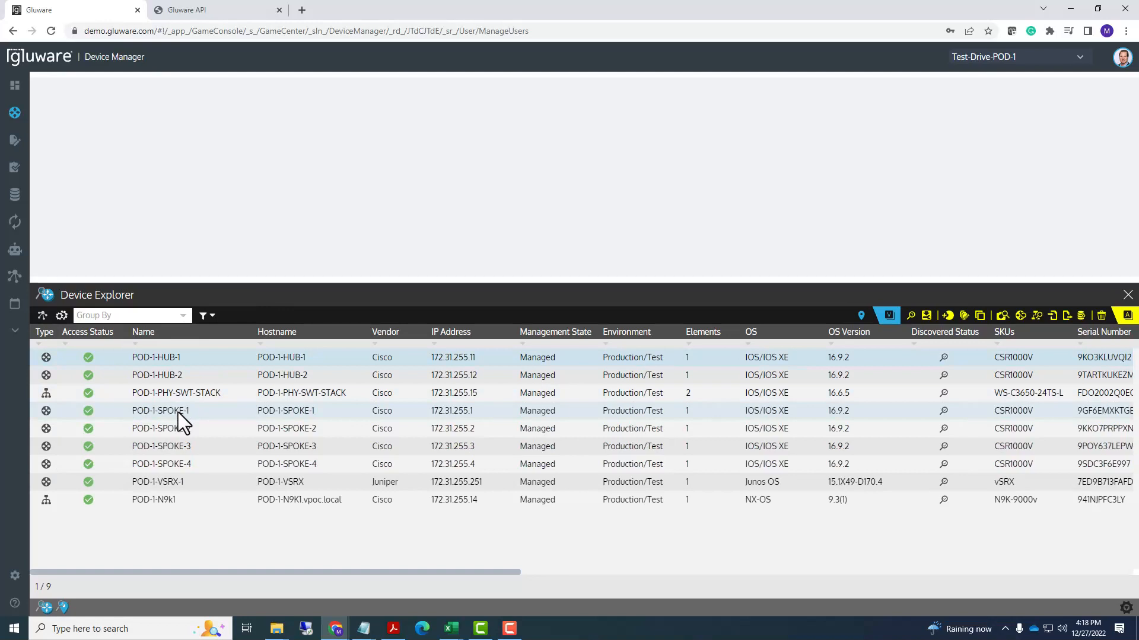
# - Reorder the Device Explorer columns, moving IP Address directly after Name and repositioning it between Hostname and Vendor
pyautogui.click(61, 315)
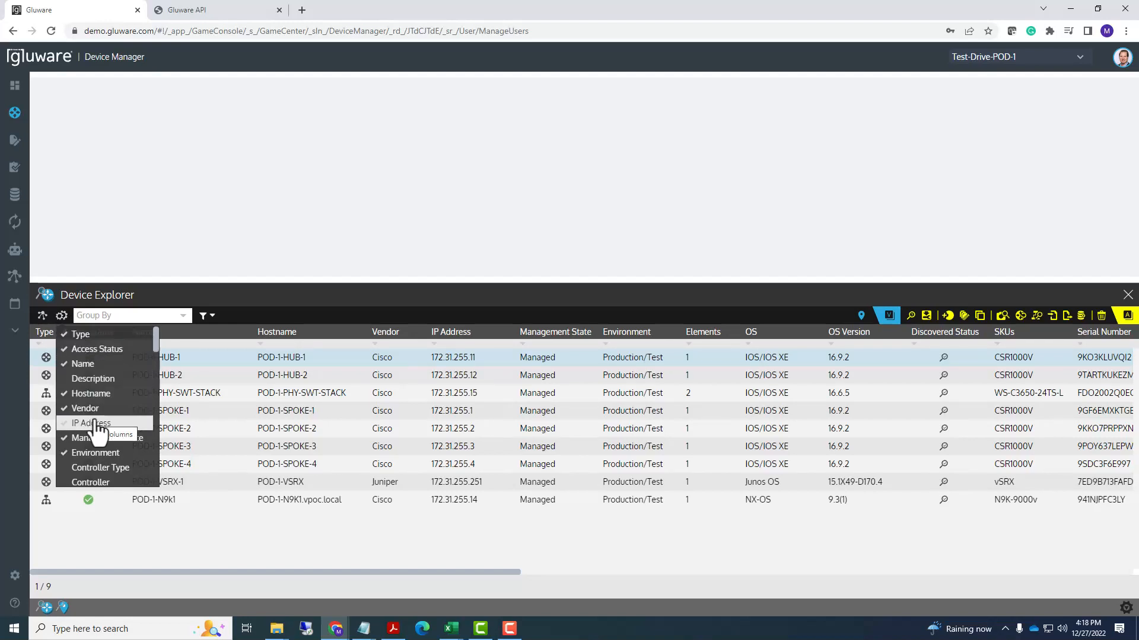
pyautogui.moveTo(92, 430); pyautogui.dragTo(92, 383)
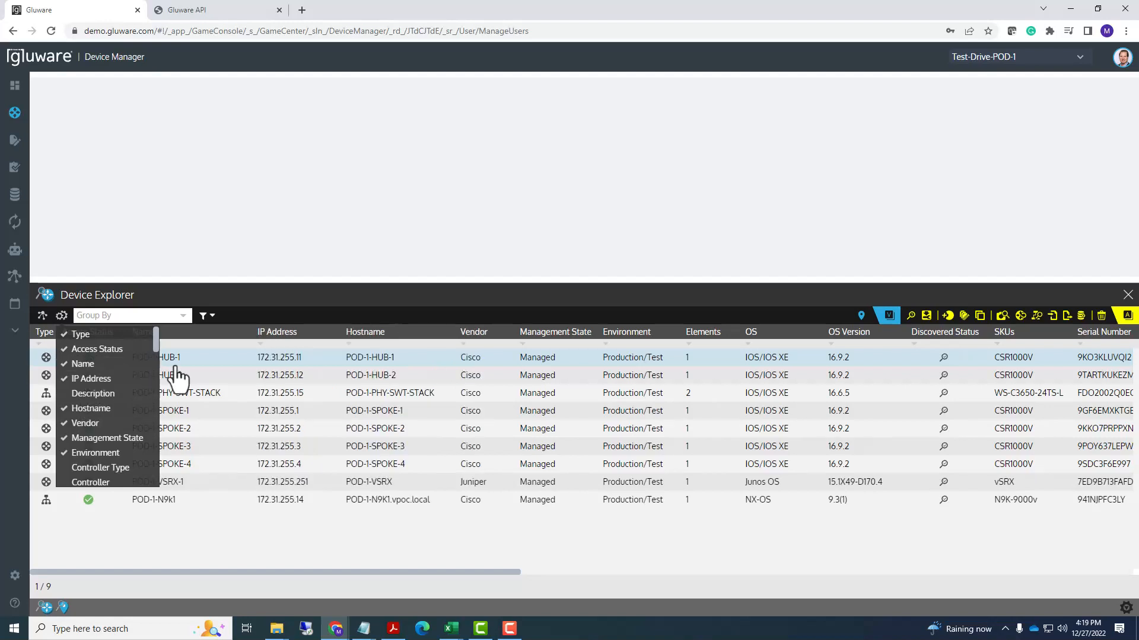
pyautogui.click(191, 571)
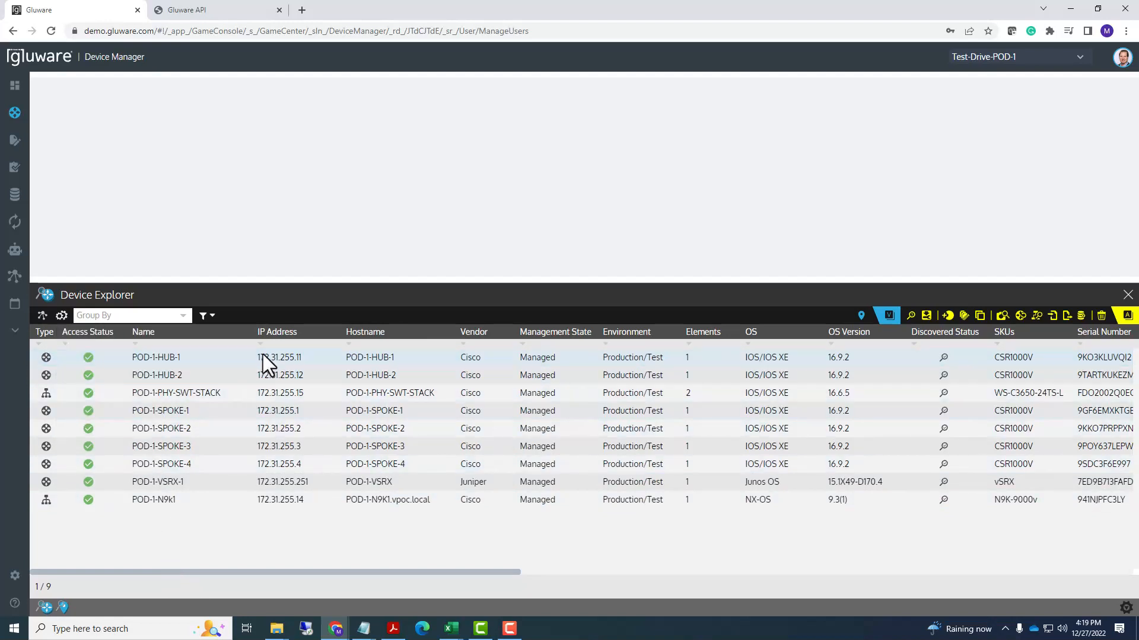
pyautogui.moveTo(267, 332); pyautogui.dragTo(383, 326)
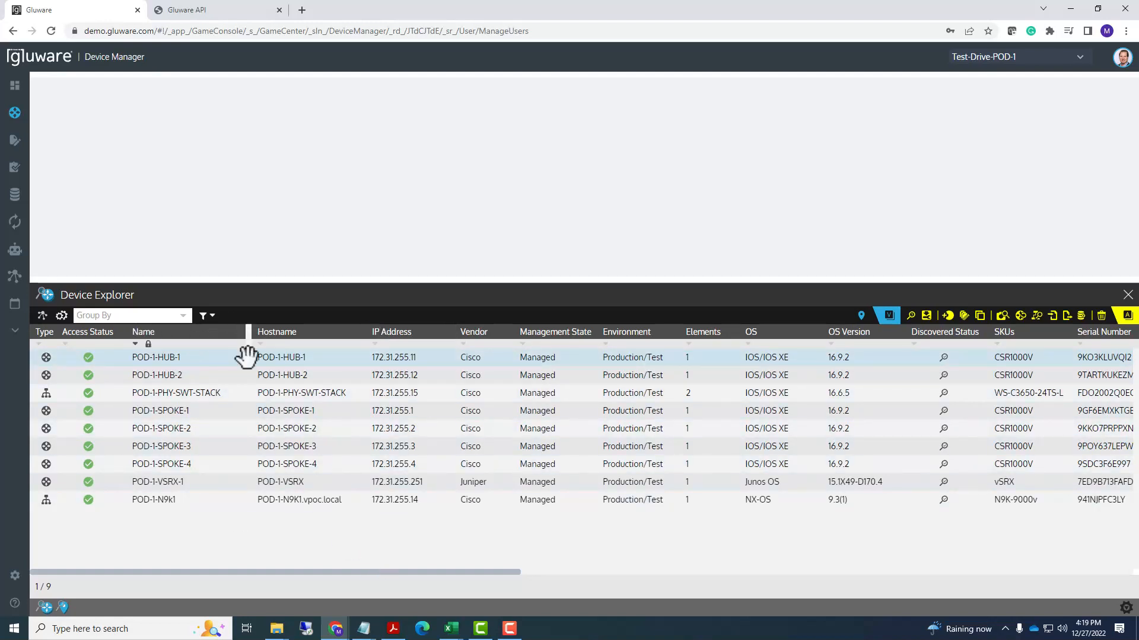
# - Look across the Device Explorer columns through to High Advisories and return to the first columns
pyautogui.moveTo(358, 571); pyautogui.dragTo(402, 573)
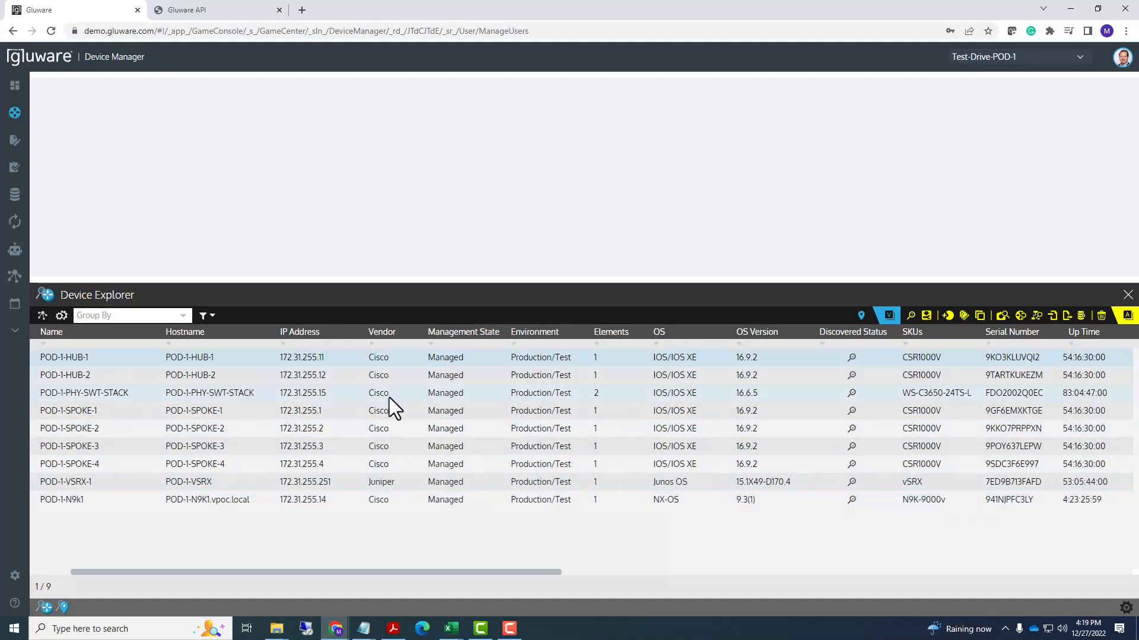
pyautogui.moveTo(411, 572); pyautogui.dragTo(472, 571)
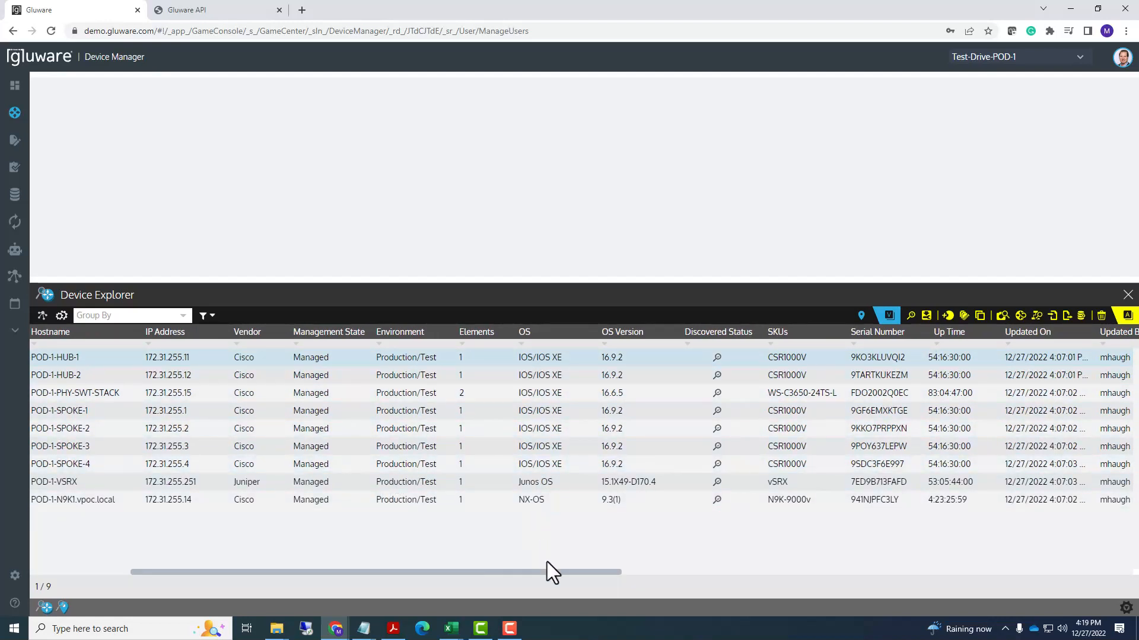
pyautogui.moveTo(564, 572); pyautogui.dragTo(643, 572)
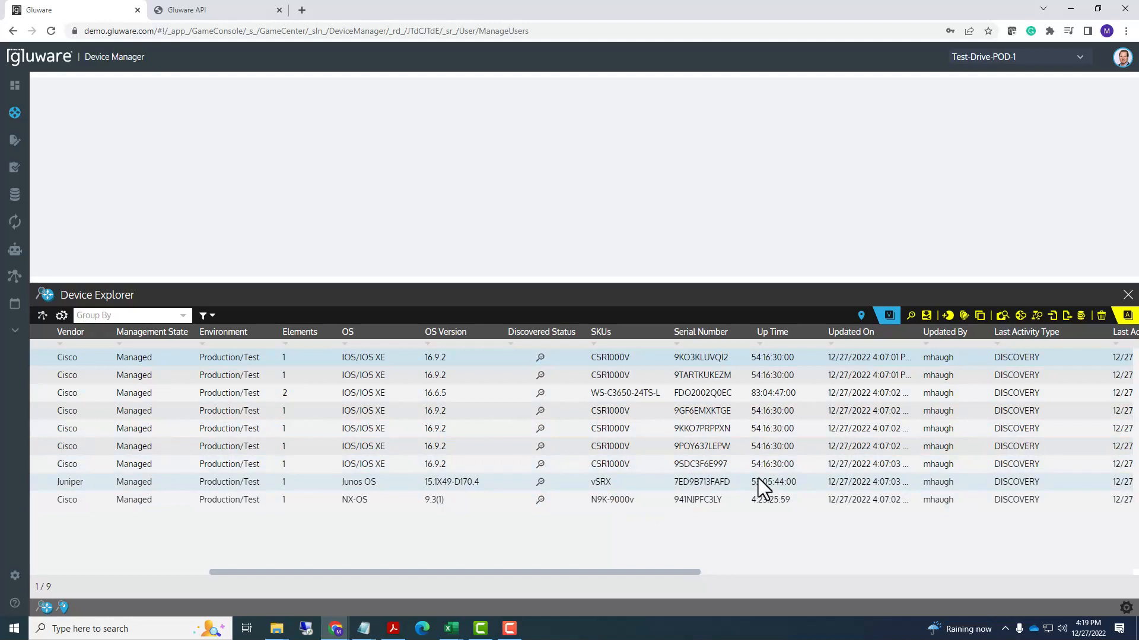
pyautogui.moveTo(689, 571); pyautogui.dragTo(873, 563)
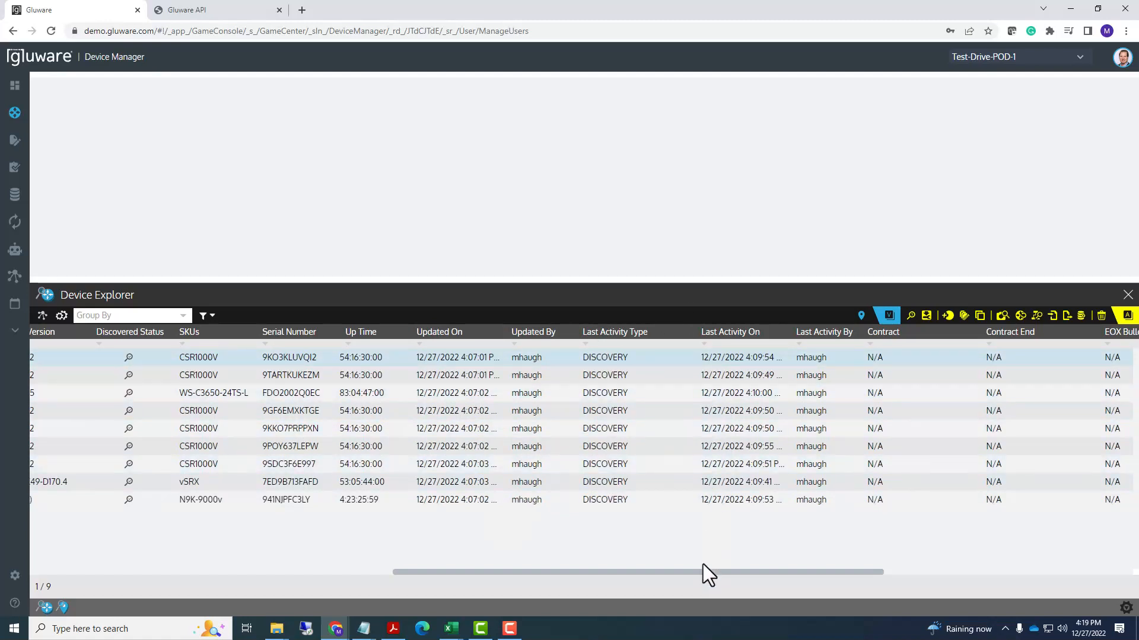
pyautogui.moveTo(735, 570); pyautogui.dragTo(976, 554)
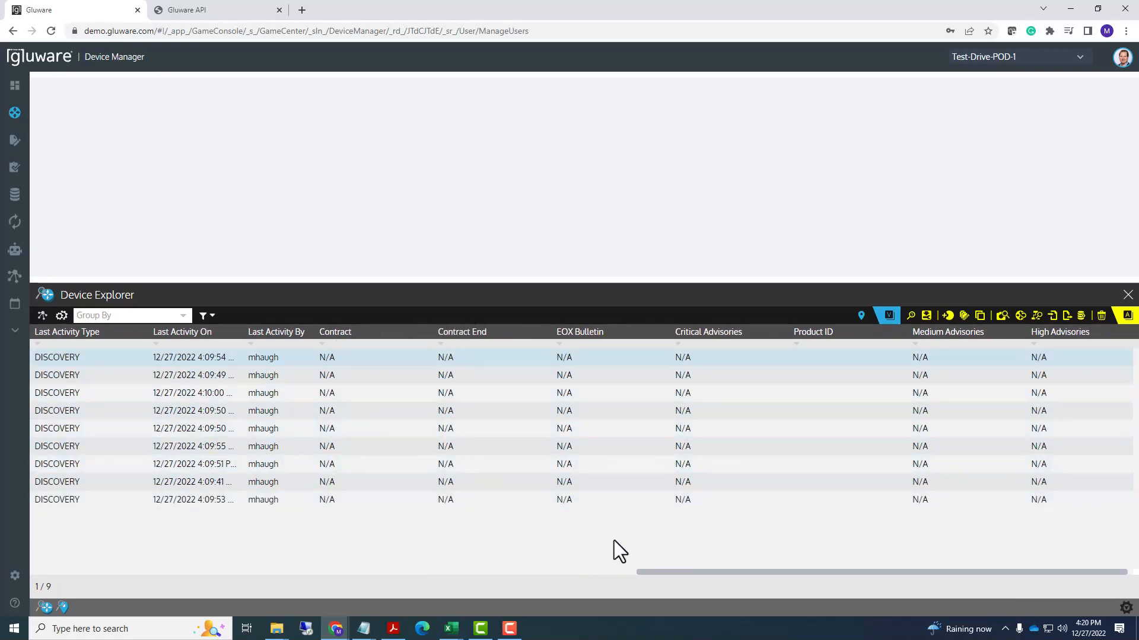
pyautogui.moveTo(667, 572); pyautogui.dragTo(156, 568)
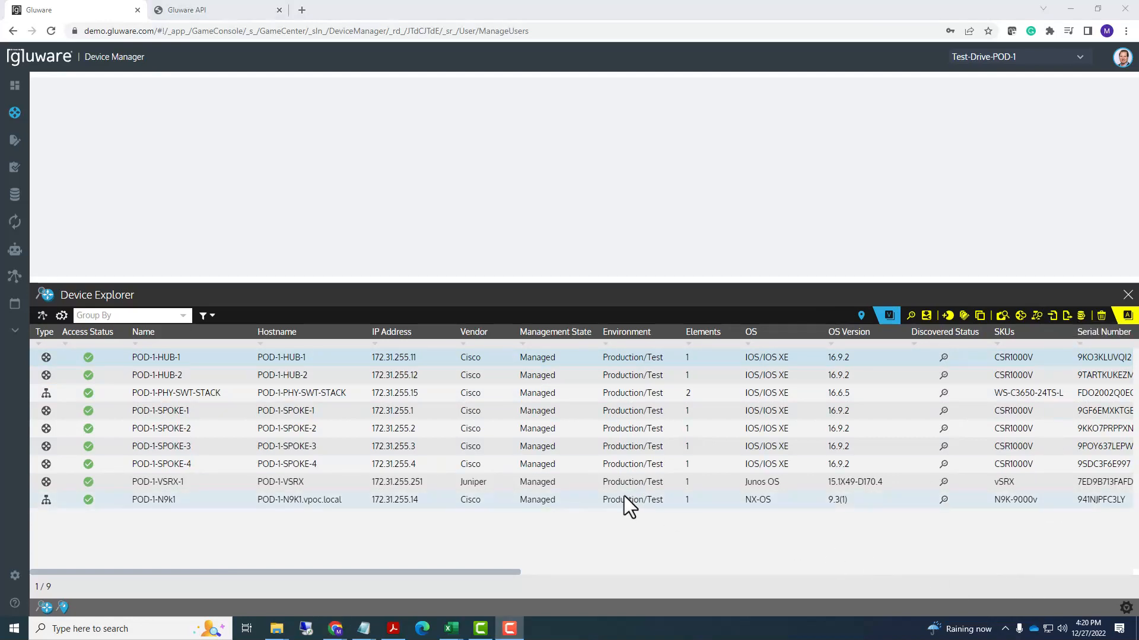
# - Select all devices in Device Explorer and export them as a CSV device report
pyautogui.click(624, 496)
pyautogui.hotkey('ctrl', 'a')
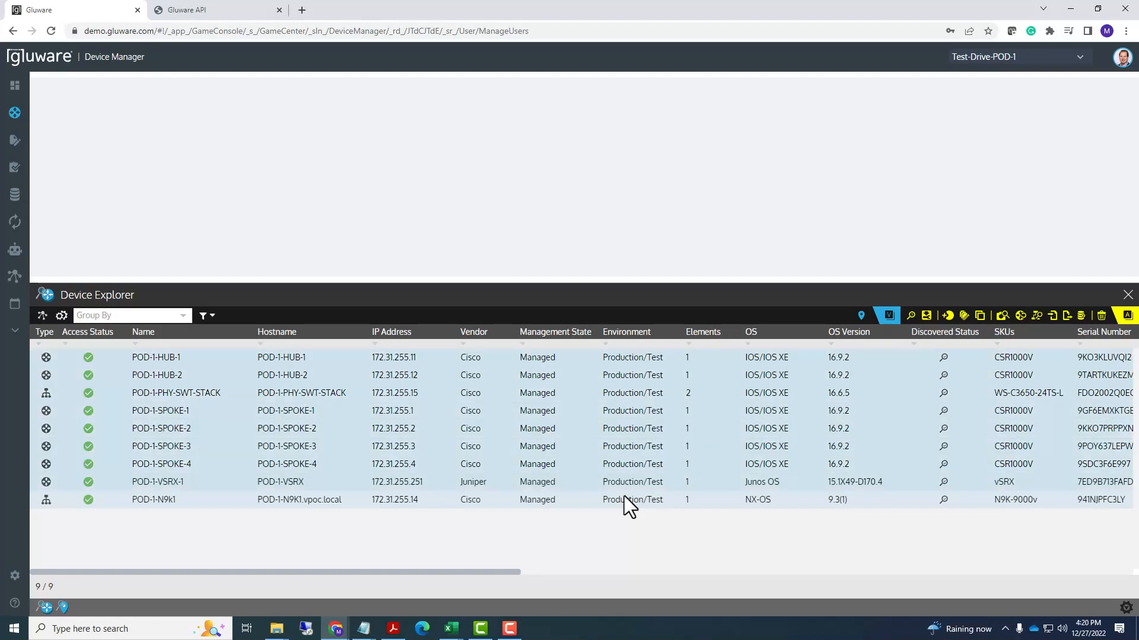
pyautogui.click(1065, 313)
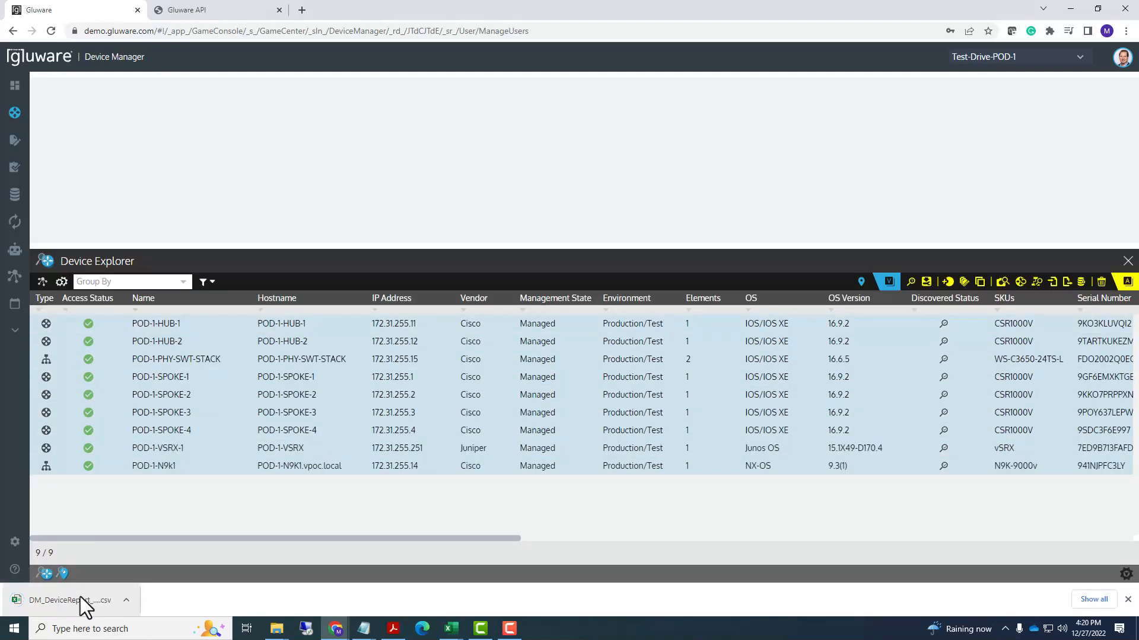
# - Open the exported DM_DeviceReport CSV file in Excel, review its device columns and close it
pyautogui.click(81, 596)
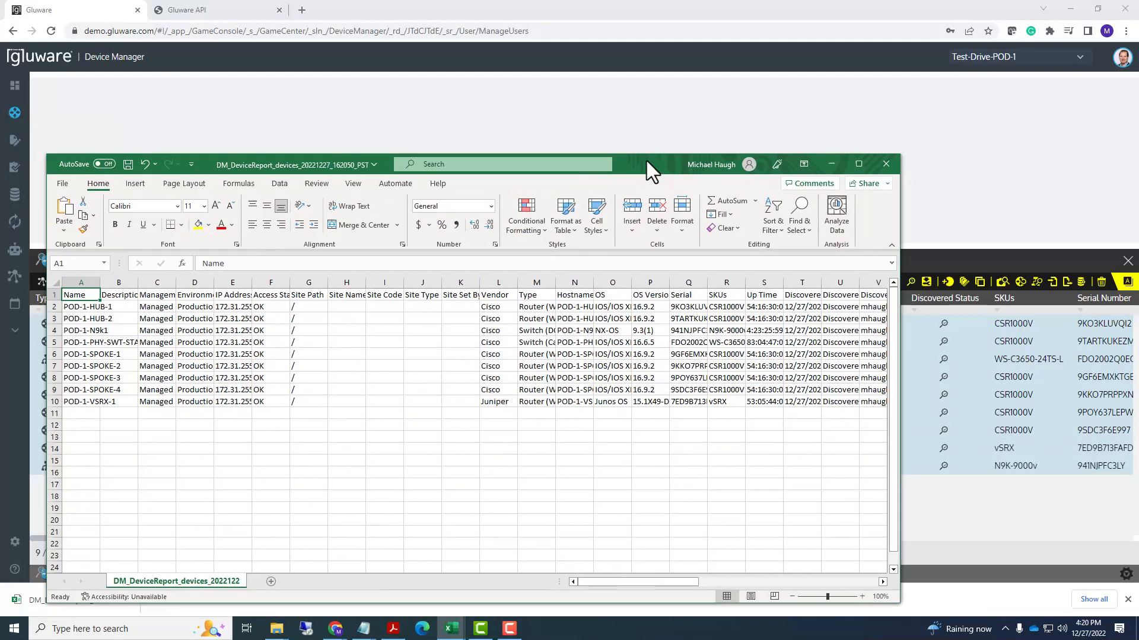
pyautogui.moveTo(646, 162); pyautogui.dragTo(678, 105)
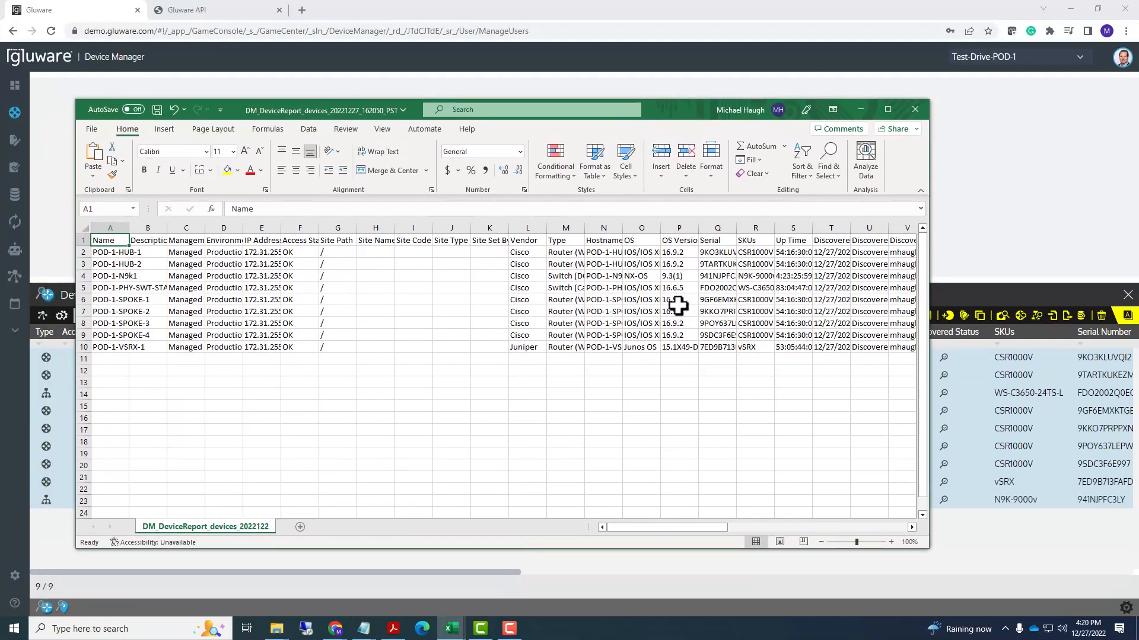
pyautogui.click(917, 110)
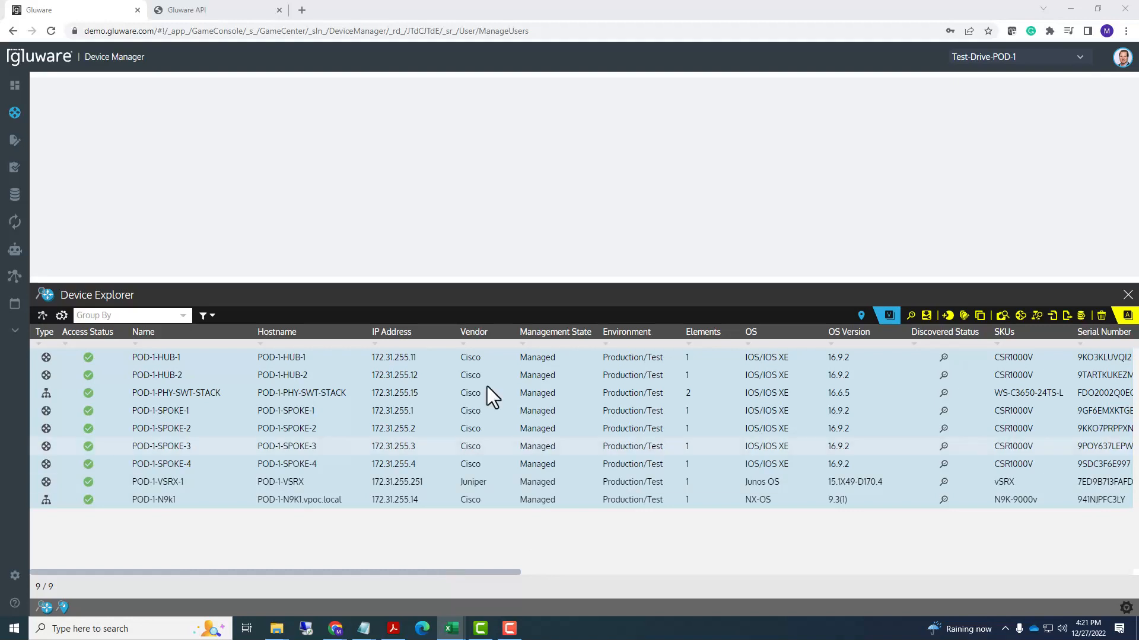
pyautogui.moveTo(24, 88)
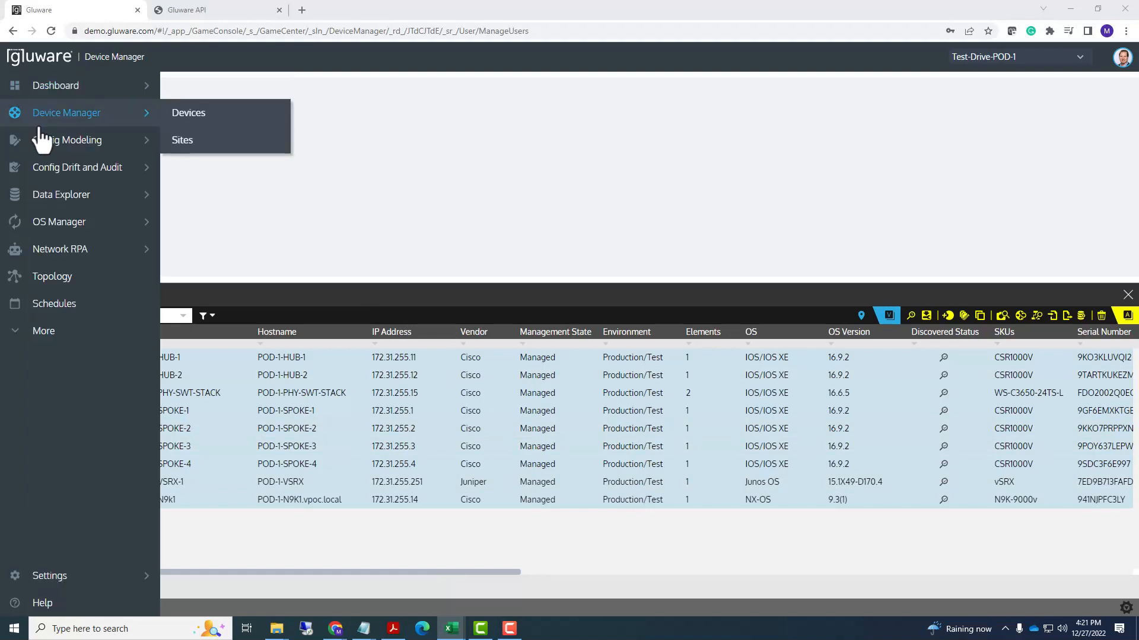
pyautogui.moveTo(62, 201)
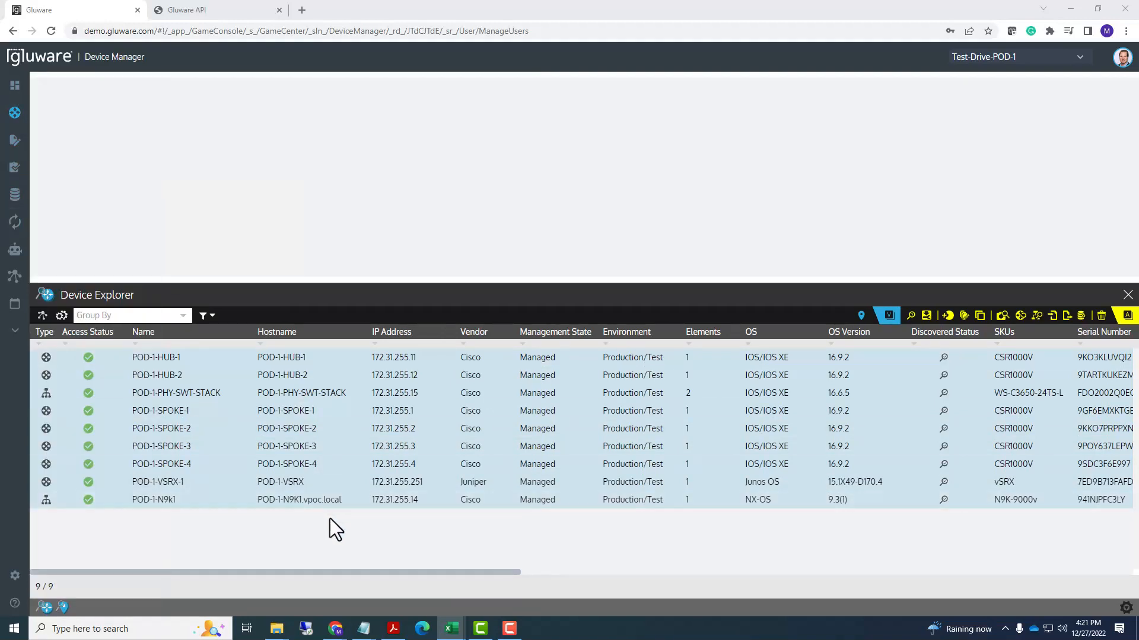